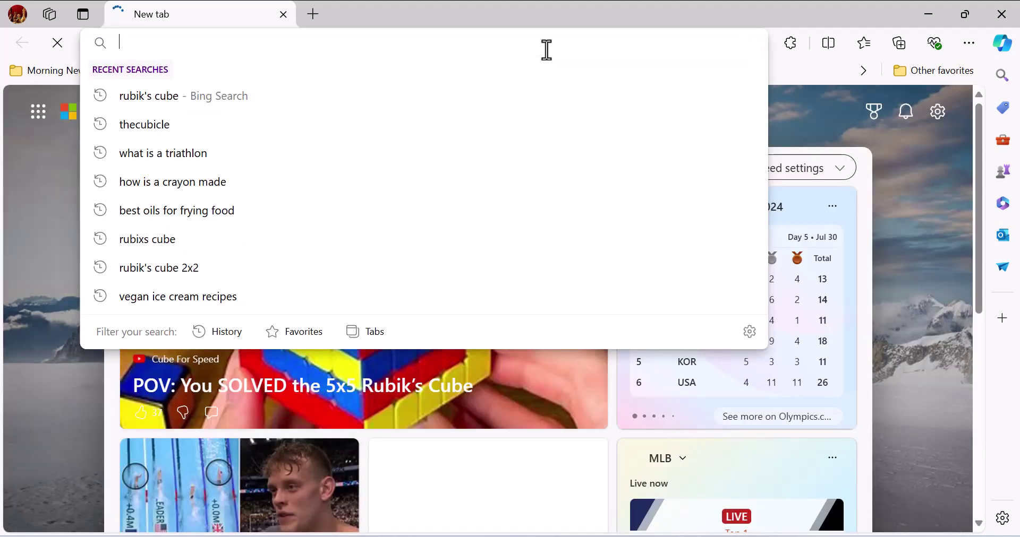
Step: Go to google.com, search for 'laravel', and open the laravel.com result
{"action": "type", "text": "google.com"}
{"action": "key", "text": "Return"}
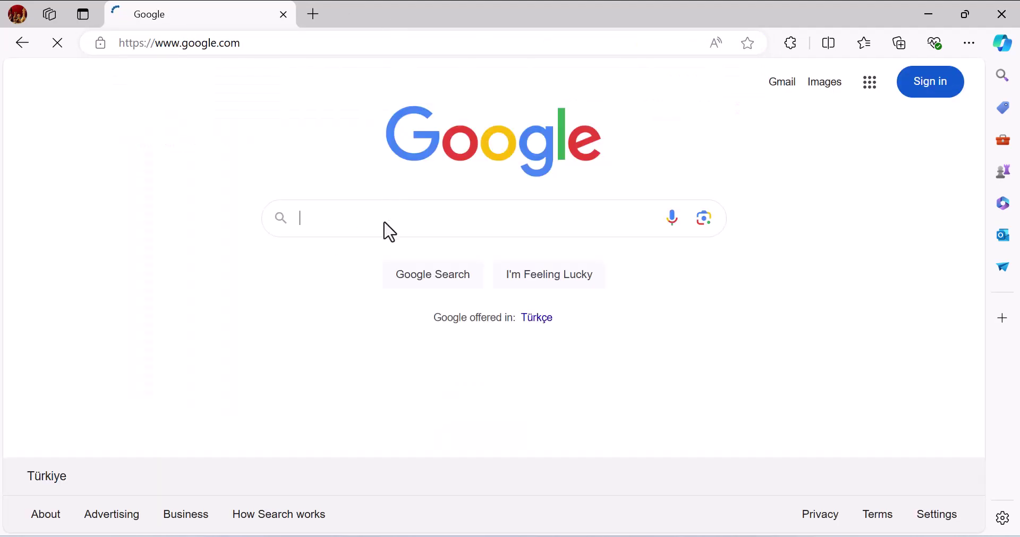
{"action": "type", "text": "laravel"}
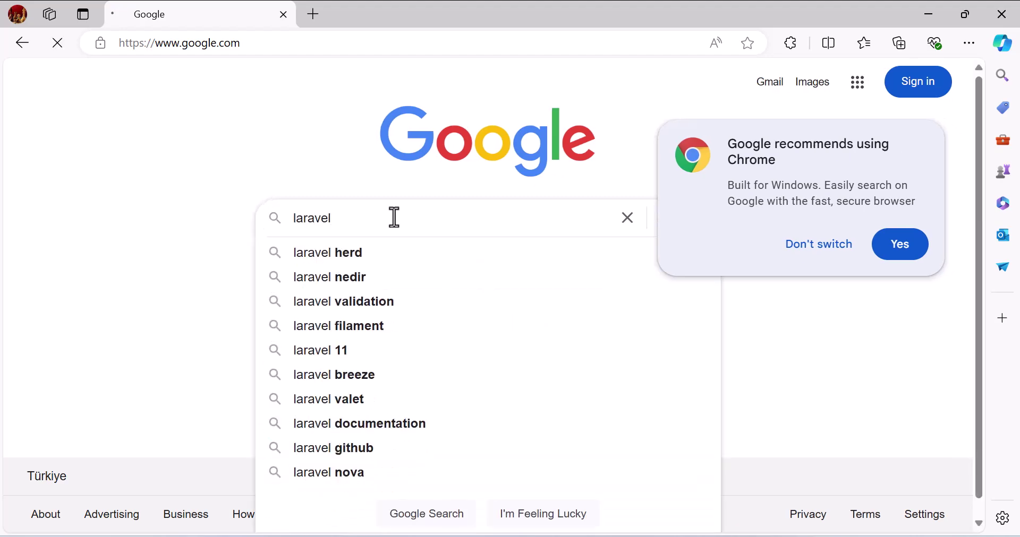
{"action": "key", "text": "Return"}
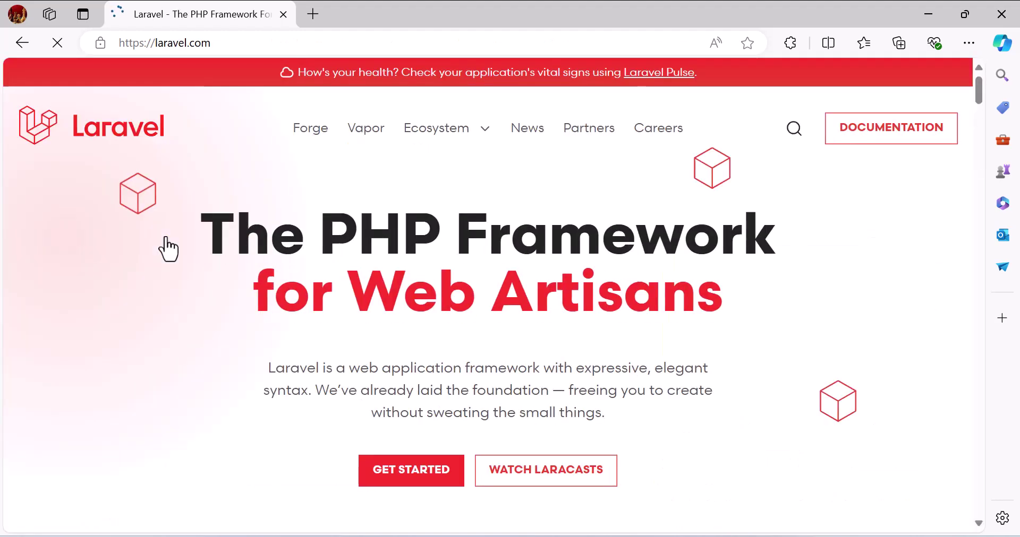
{"action": "left_click", "coordinate": [879, 140]}
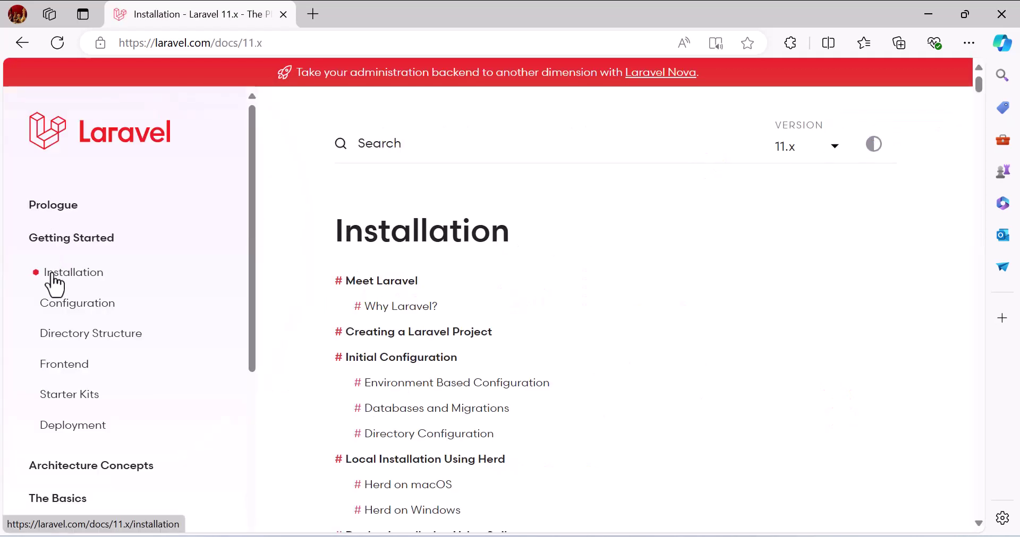
Step: Open the Installation page of the Laravel 11.x documentation
{"action": "left_click", "coordinate": [52, 274]}
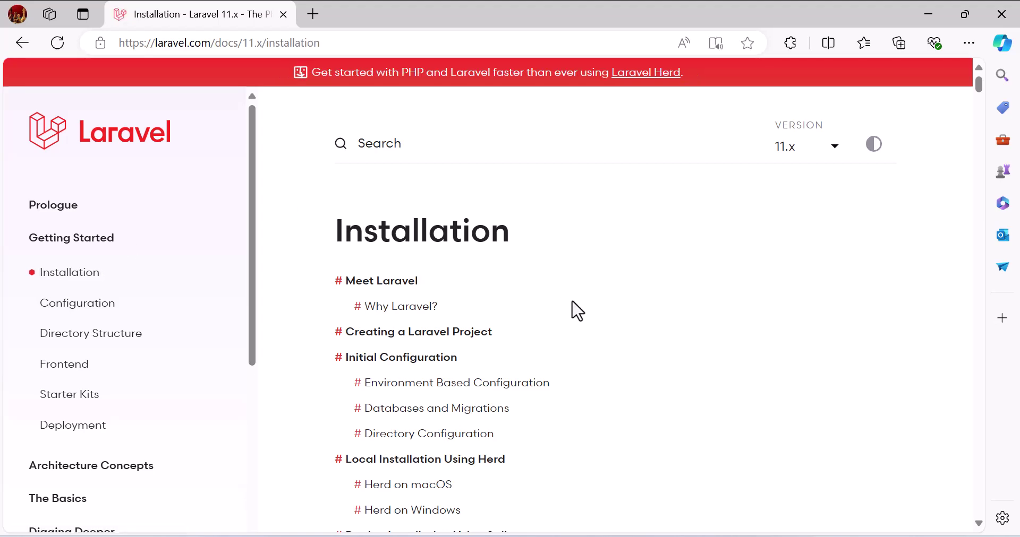
{"action": "scroll", "coordinate": [578, 311], "scroll_direction": "down", "scroll_amount": 4}
{"action": "scroll", "coordinate": [577, 311], "scroll_direction": "down", "scroll_amount": 10}
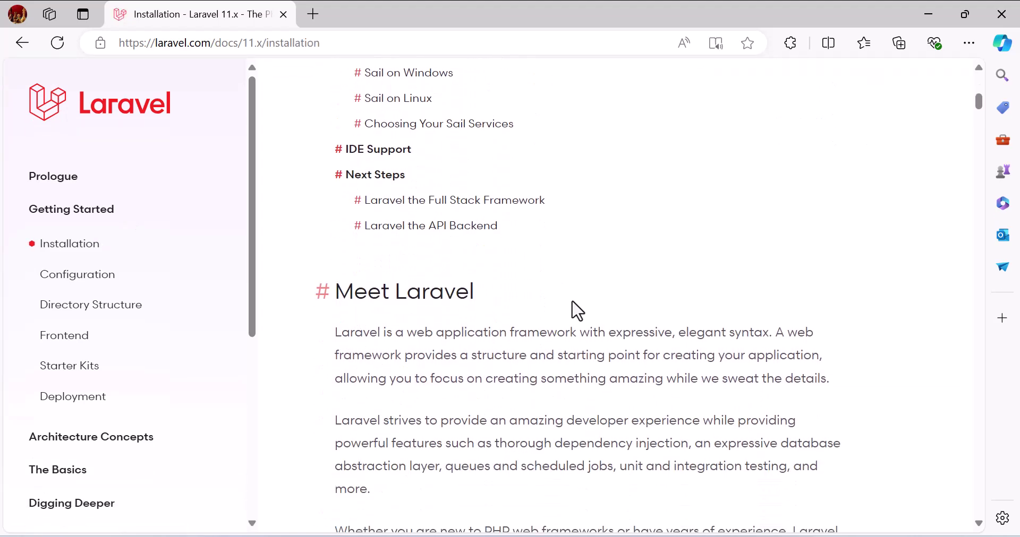
{"action": "scroll", "coordinate": [577, 311], "scroll_direction": "down", "scroll_amount": 12}
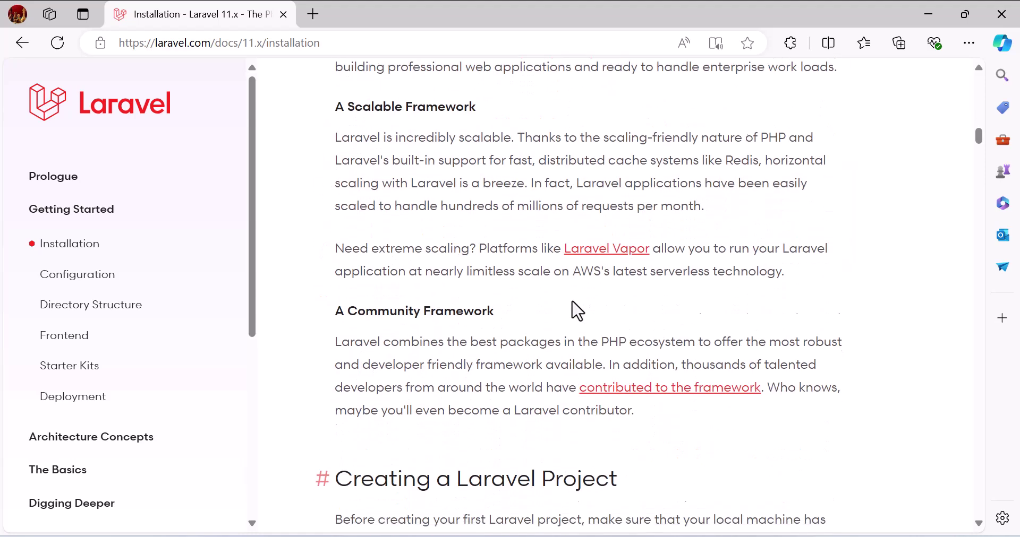
Step: Open the Composer link from the Creating a Laravel Project section in a new tab
{"action": "scroll", "coordinate": [577, 311], "scroll_direction": "up", "scroll_amount": 1}
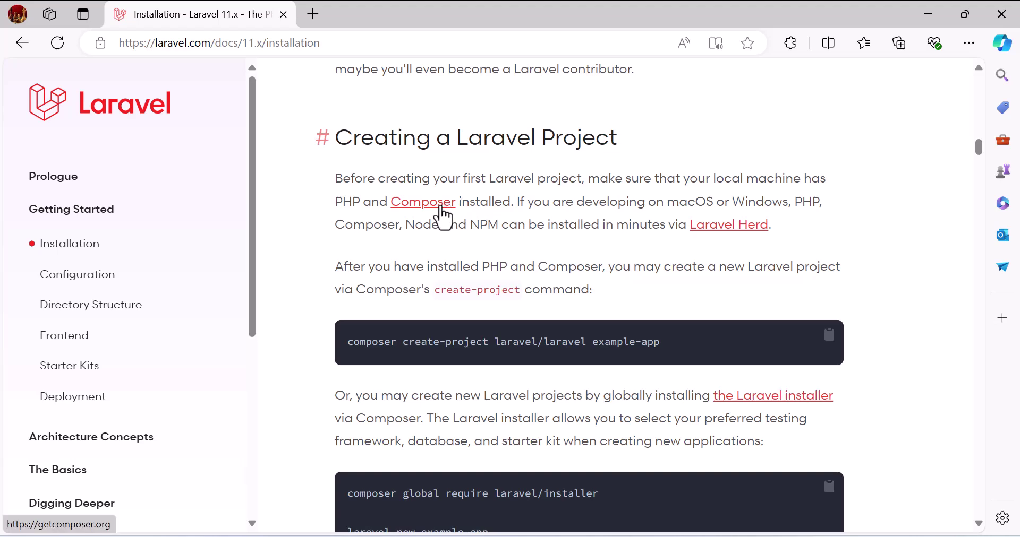
{"action": "right_click", "coordinate": [444, 206]}
{"action": "left_click", "coordinate": [470, 223]}
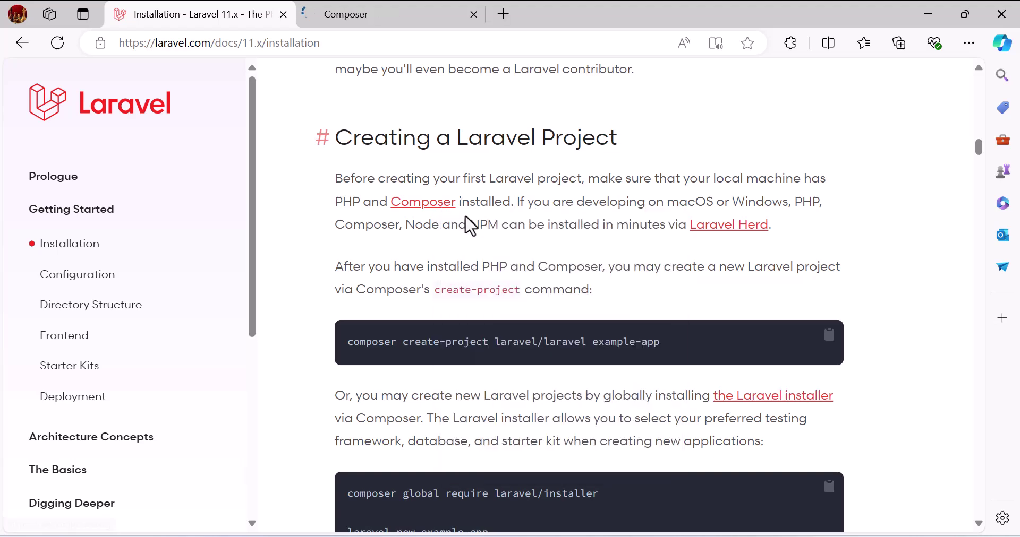
Step: Download Composer-Setup.exe from the getcomposer.org Download page and run it
{"action": "left_click", "coordinate": [365, 11]}
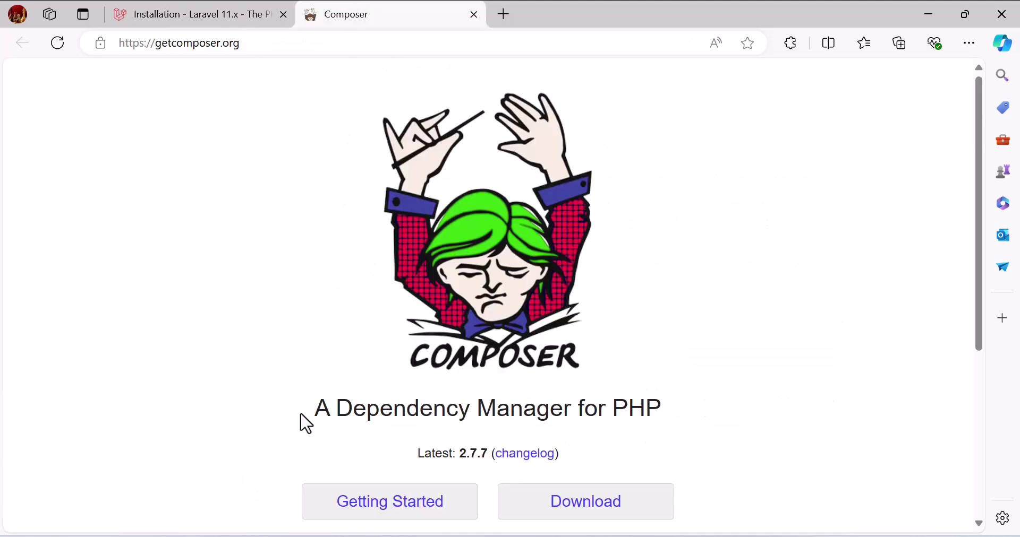
{"action": "left_click", "coordinate": [568, 521]}
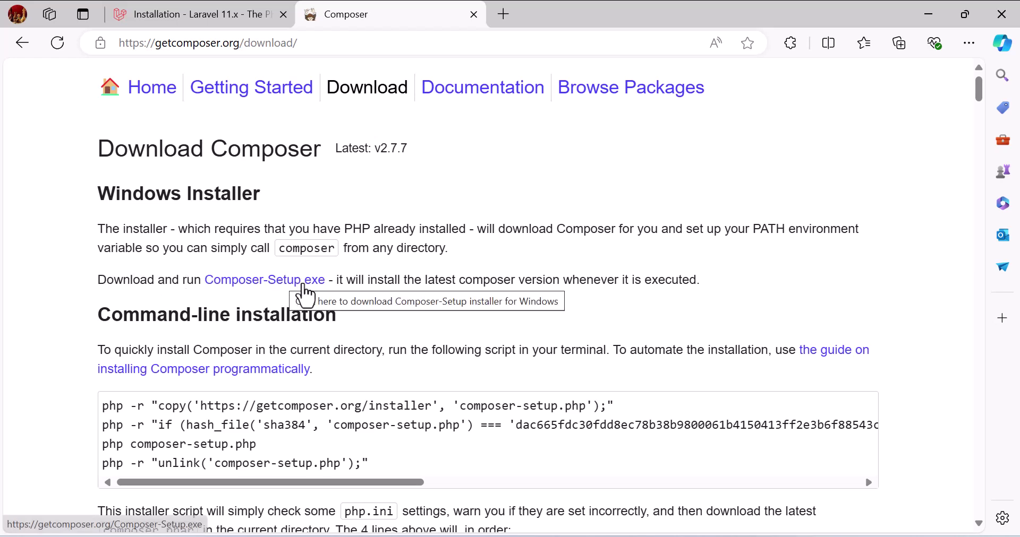
{"action": "left_click", "coordinate": [285, 292]}
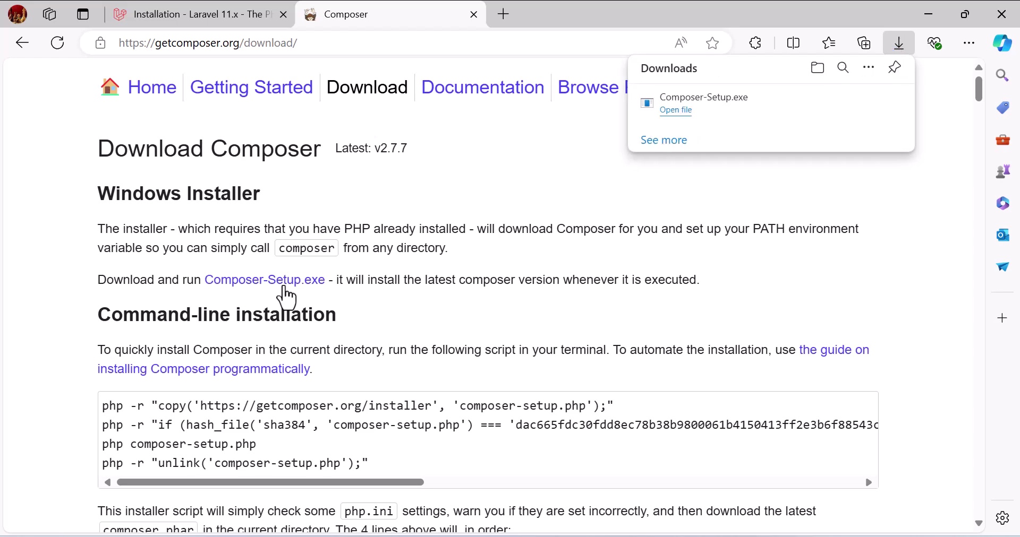
{"action": "mouse_move", "coordinate": [696, 121]}
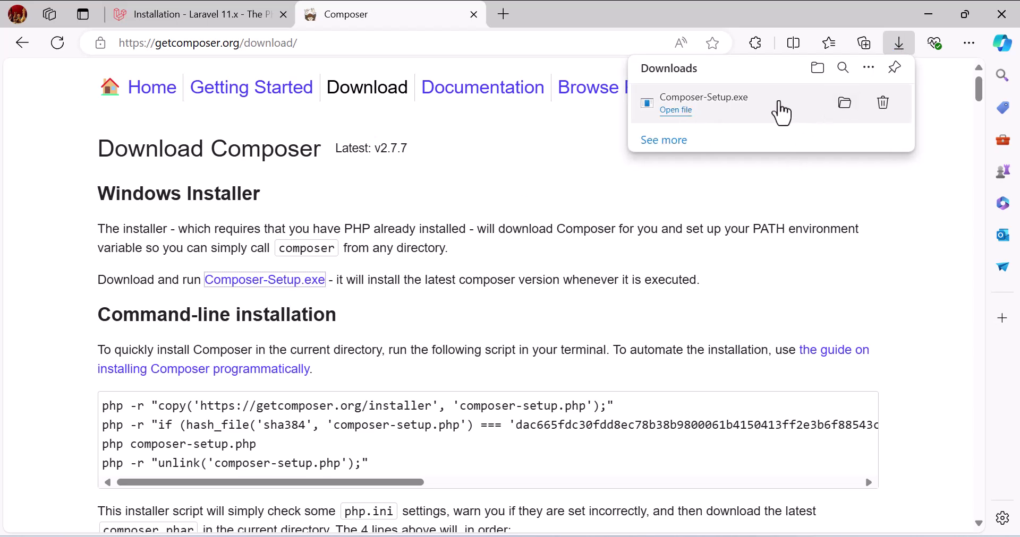
{"action": "left_click", "coordinate": [683, 111]}
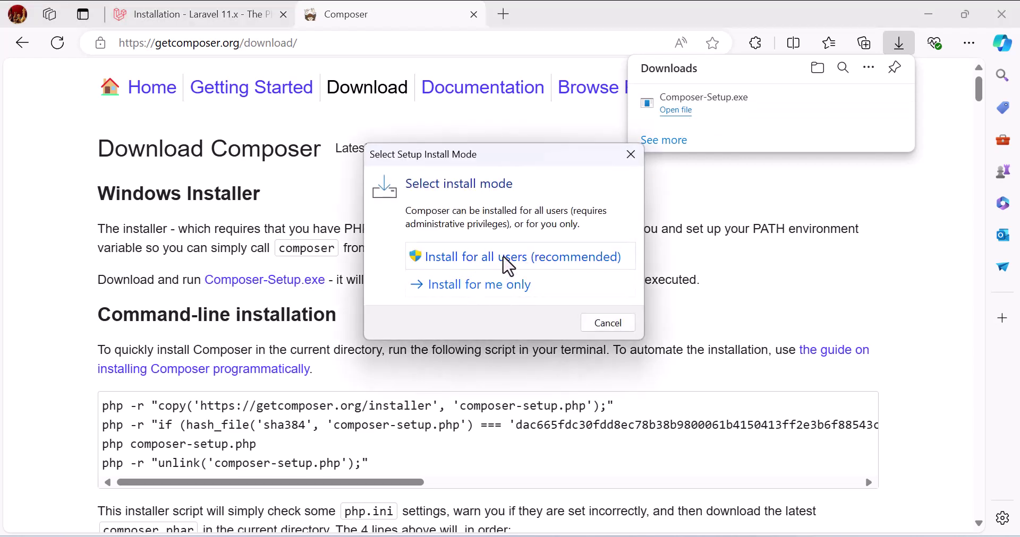
Step: Install Composer for all users, accepting the default settings and proxy options, then finish
{"action": "left_click", "coordinate": [509, 265]}
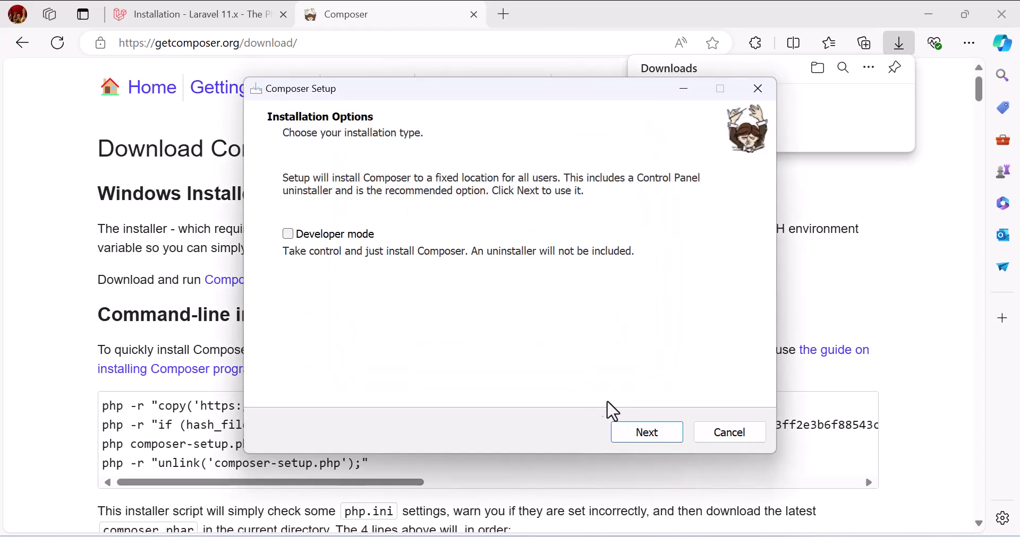
{"action": "left_click", "coordinate": [669, 441]}
{"action": "left_click", "coordinate": [668, 441]}
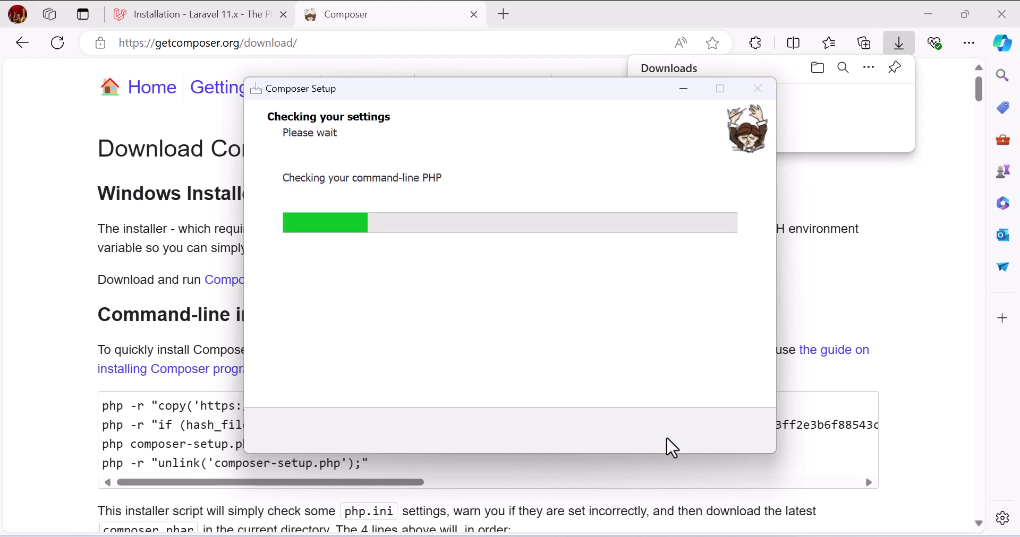
{"action": "left_click", "coordinate": [670, 442]}
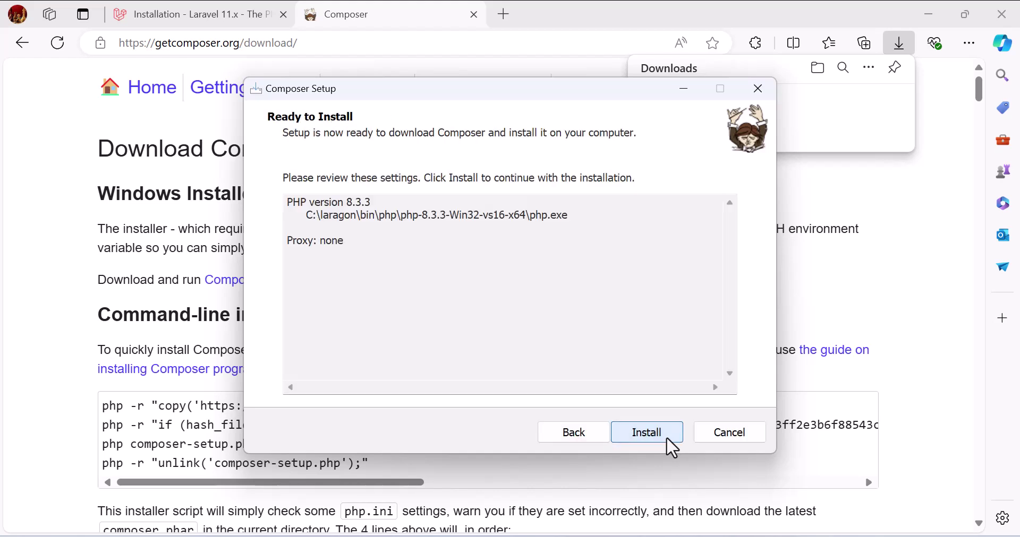
{"action": "left_click", "coordinate": [658, 441]}
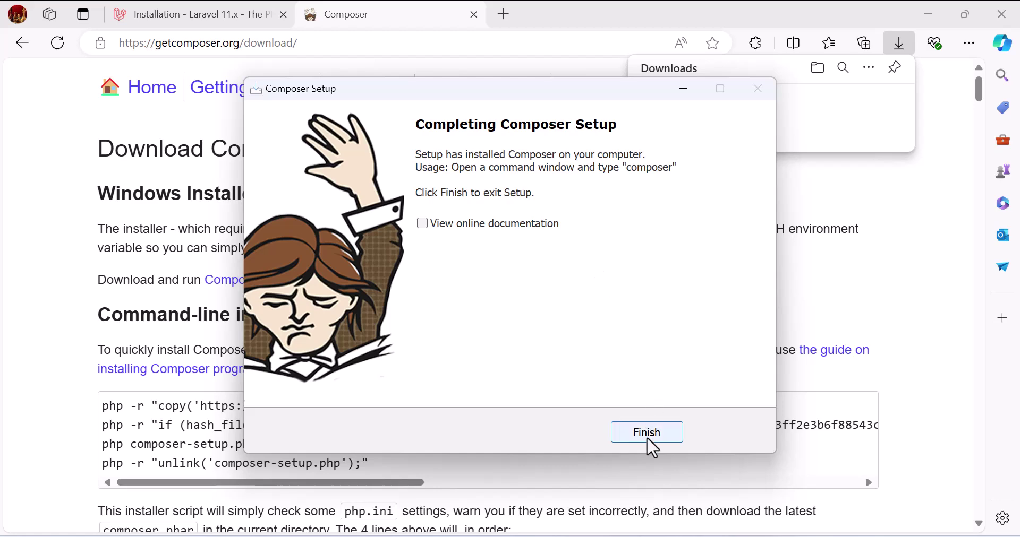
{"action": "left_click", "coordinate": [647, 440]}
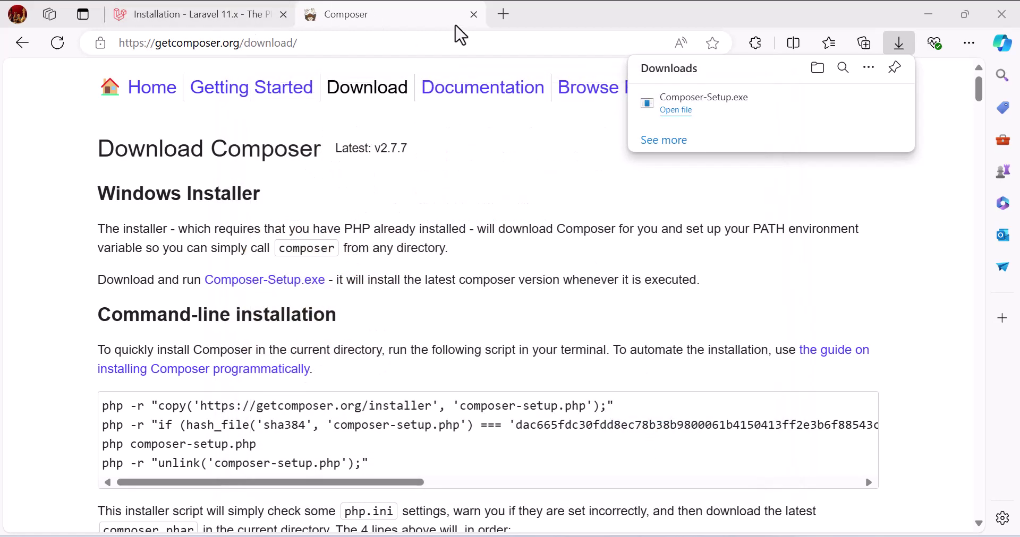
Step: Close the Composer tab and review the PHP requirement in the Laravel docs
{"action": "left_click", "coordinate": [473, 14]}
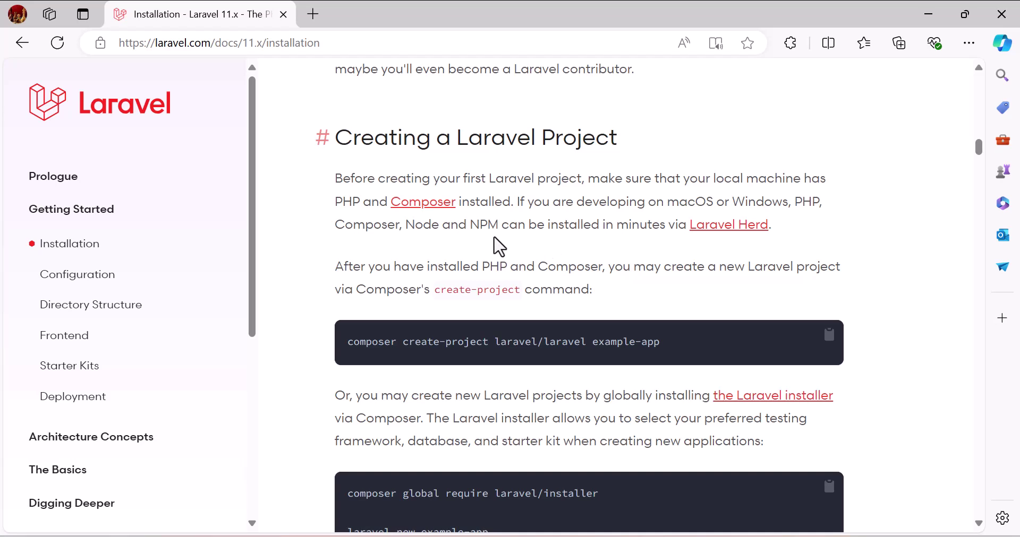
{"action": "left_click_drag", "start_coordinate": [338, 204], "coordinate": [361, 204]}
{"action": "left_click", "coordinate": [462, 287]}
Step: In a new tab, search Google for 'download xampp'
{"action": "left_click", "coordinate": [318, 12]}
{"action": "type", "text": "google.com"}
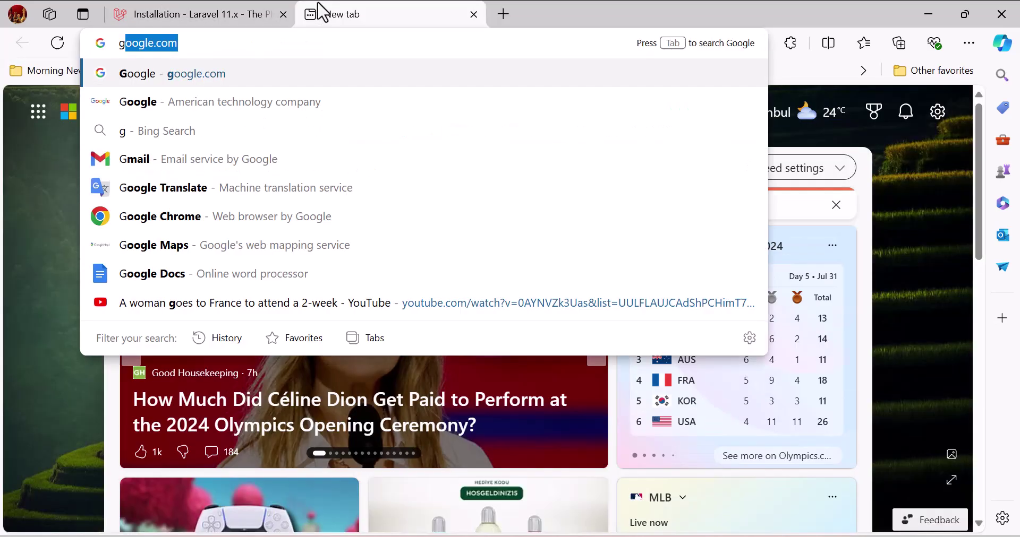
{"action": "key", "text": "Return"}
{"action": "type", "text": "download xampp"}
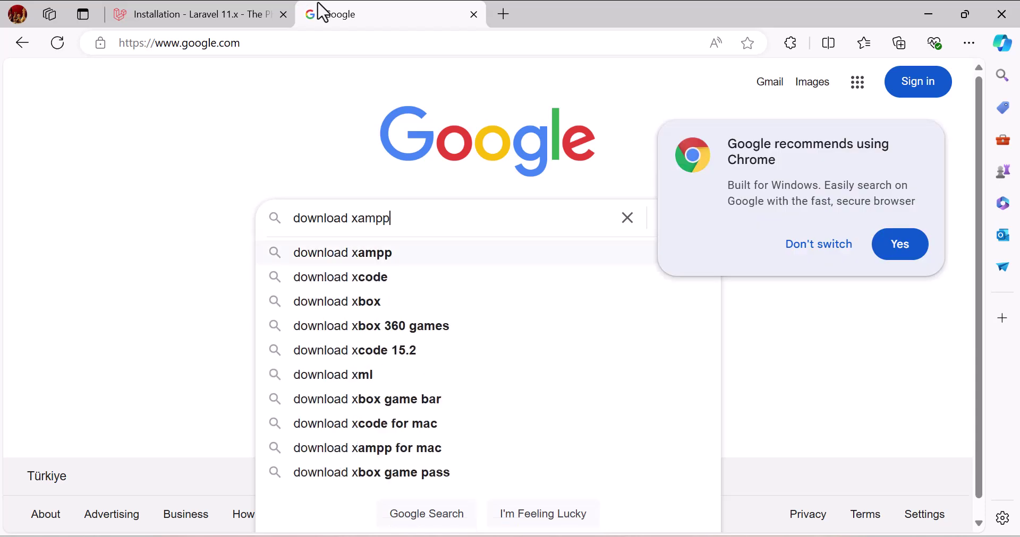
{"action": "key", "text": "Return"}
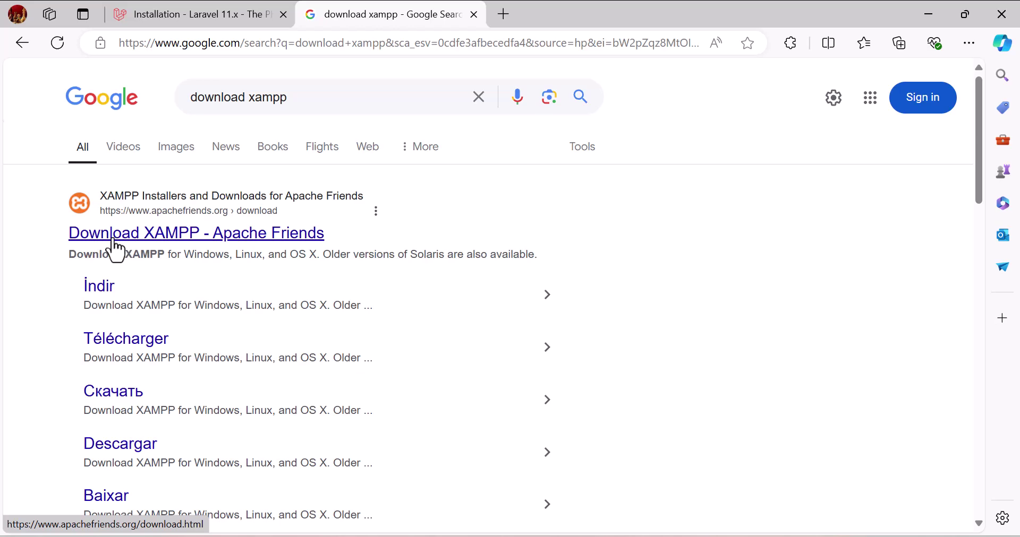
Step: Download the XAMPP 8.2.12 64-bit installer from the Apache Friends download page
{"action": "left_click", "coordinate": [116, 237]}
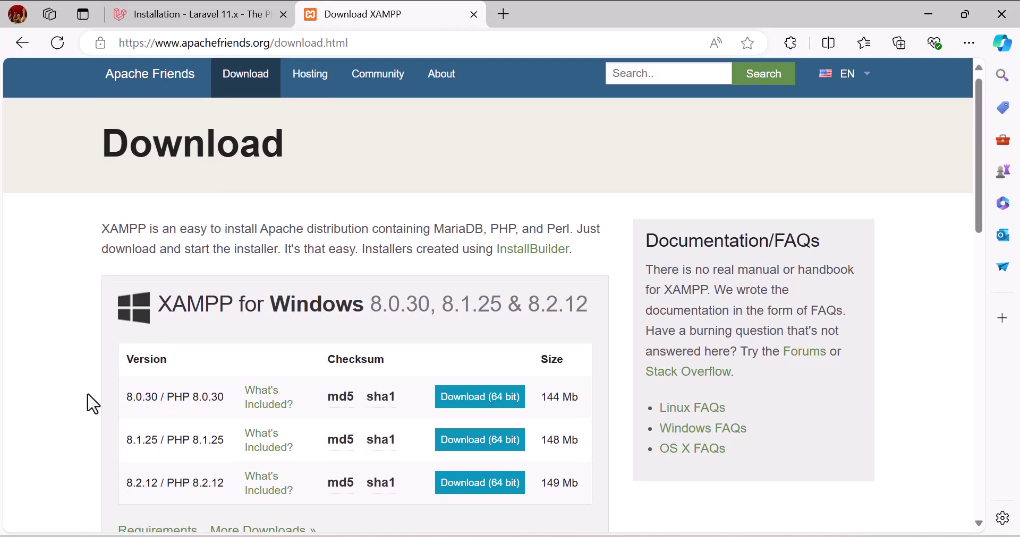
{"action": "scroll", "coordinate": [93, 405], "scroll_direction": "down", "scroll_amount": 2}
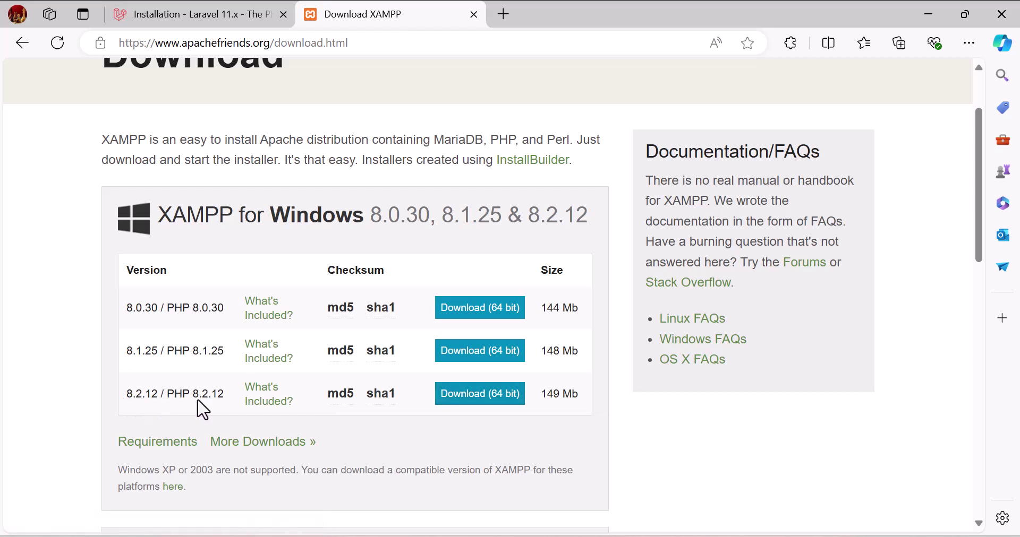
{"action": "left_click", "coordinate": [476, 410]}
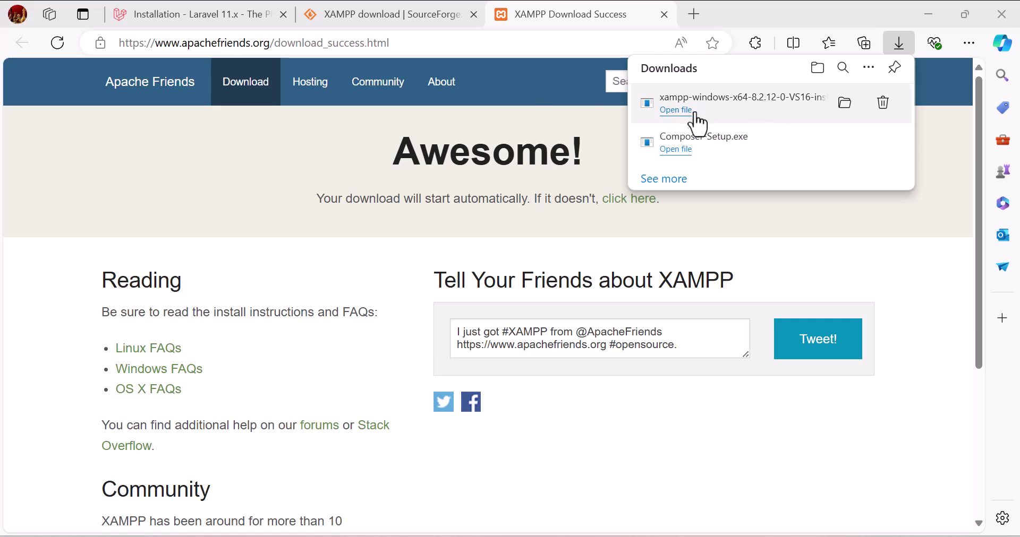
Step: Install XAMPP into C:\xampp with default components and English, then launch the Control Panel
{"action": "left_click", "coordinate": [680, 111]}
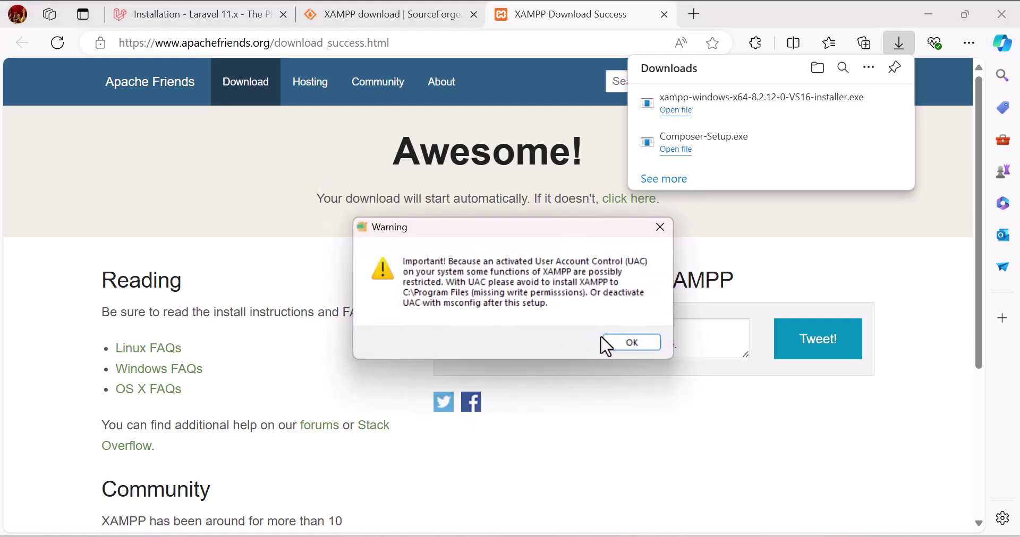
{"action": "left_click", "coordinate": [619, 344]}
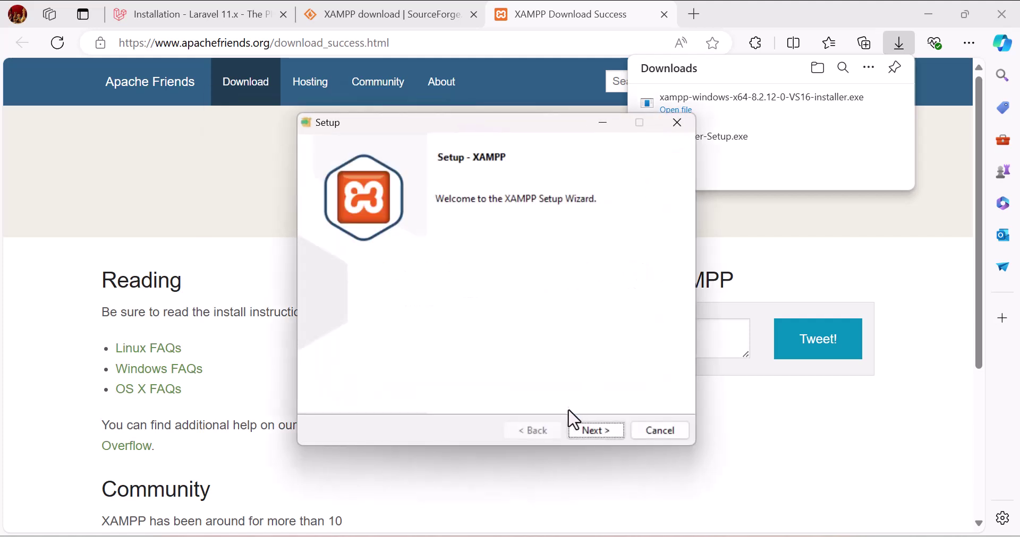
{"action": "left_click", "coordinate": [584, 432]}
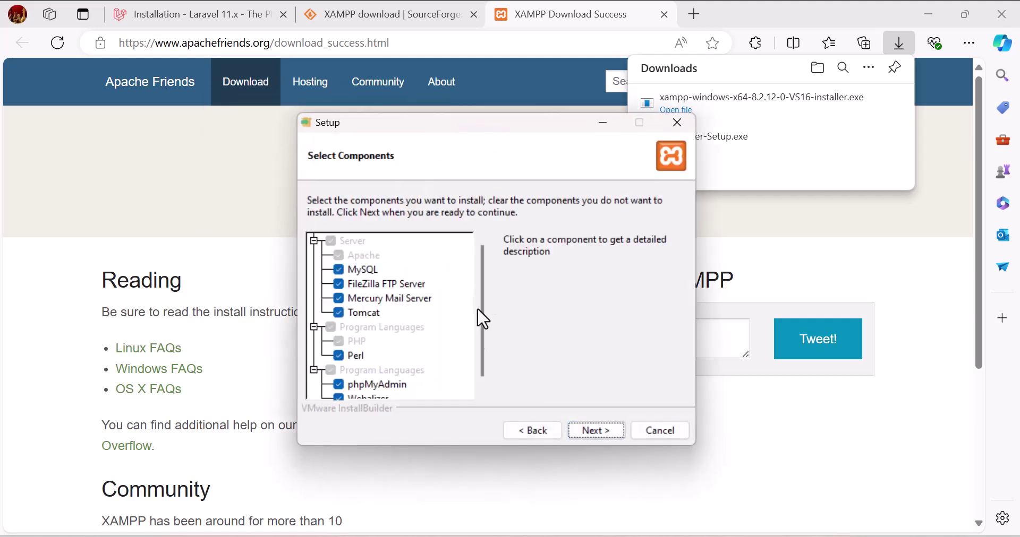
{"action": "left_click", "coordinate": [594, 429]}
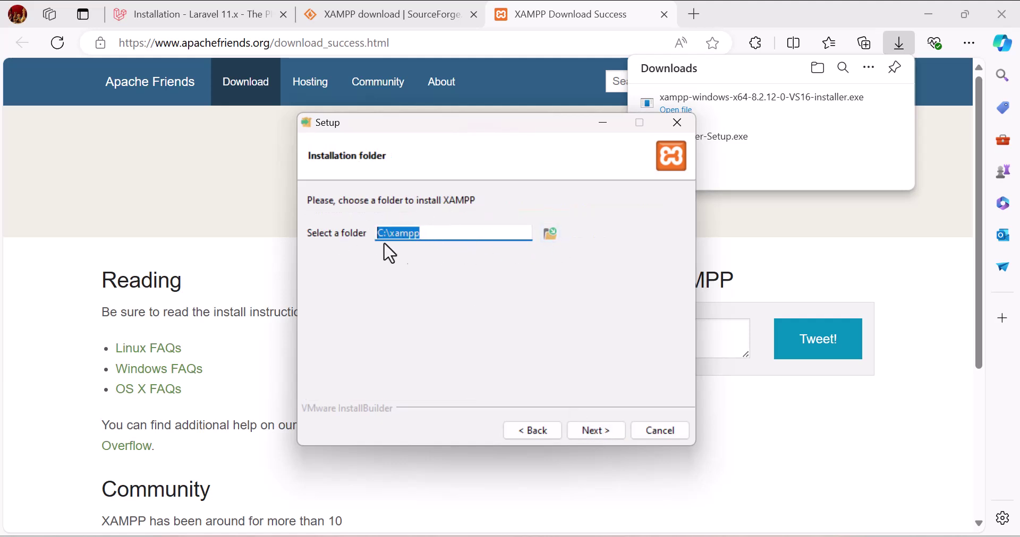
{"action": "left_click", "coordinate": [468, 236]}
{"action": "left_click", "coordinate": [588, 431]}
{"action": "left_click", "coordinate": [583, 426]}
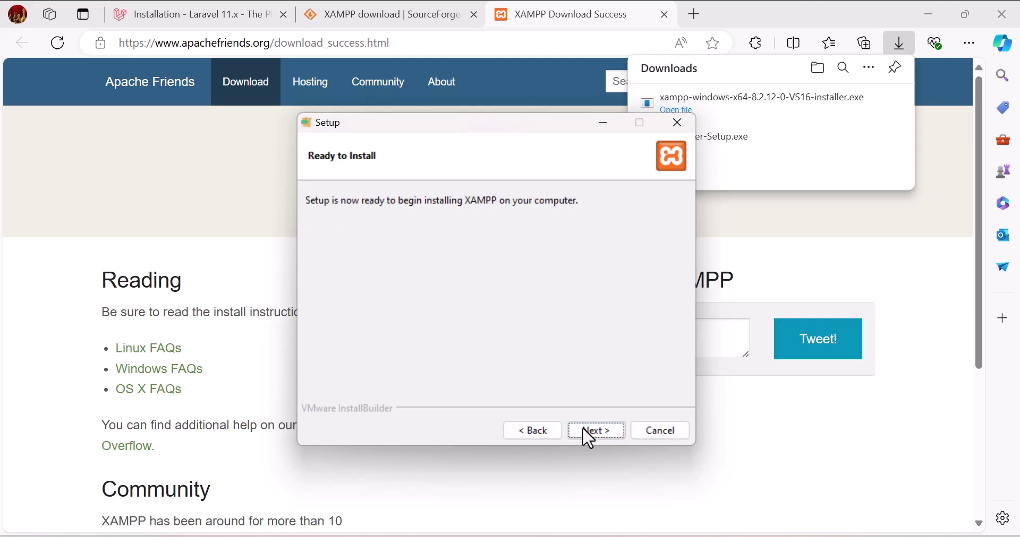
{"action": "left_click", "coordinate": [582, 428]}
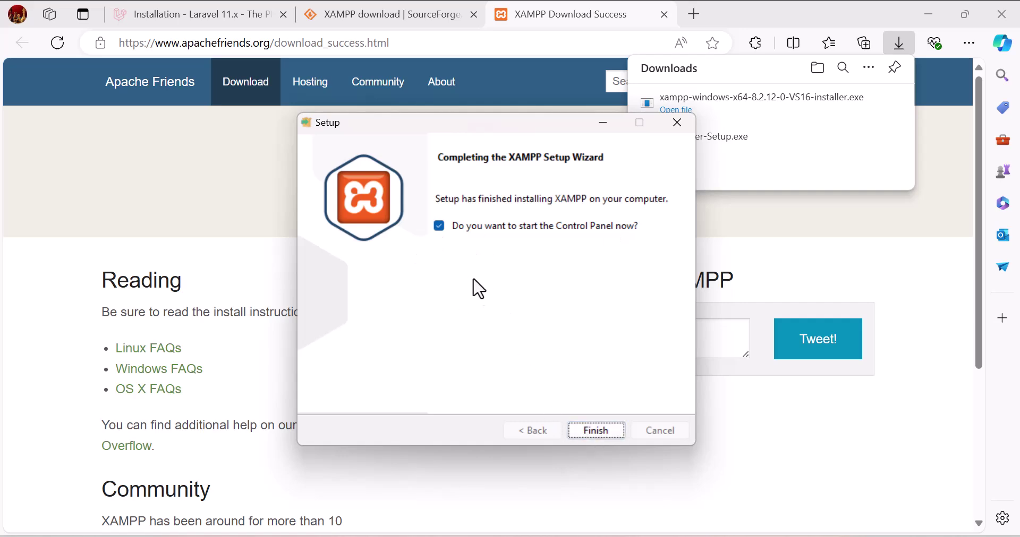
{"action": "left_click", "coordinate": [592, 431]}
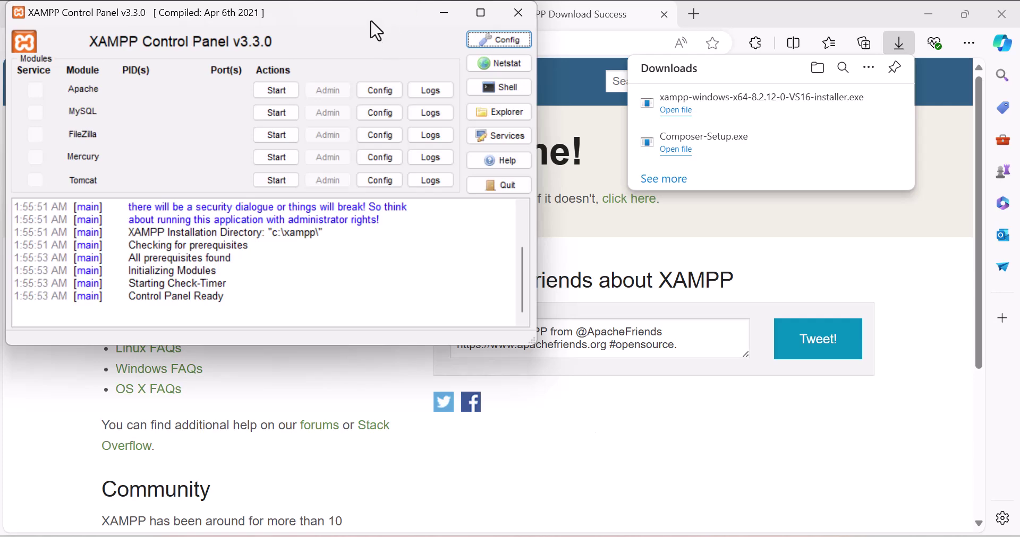
Step: Start the Apache and MySQL modules in the XAMPP Control Panel
{"action": "left_click_drag", "start_coordinate": [364, 18], "coordinate": [733, 99]}
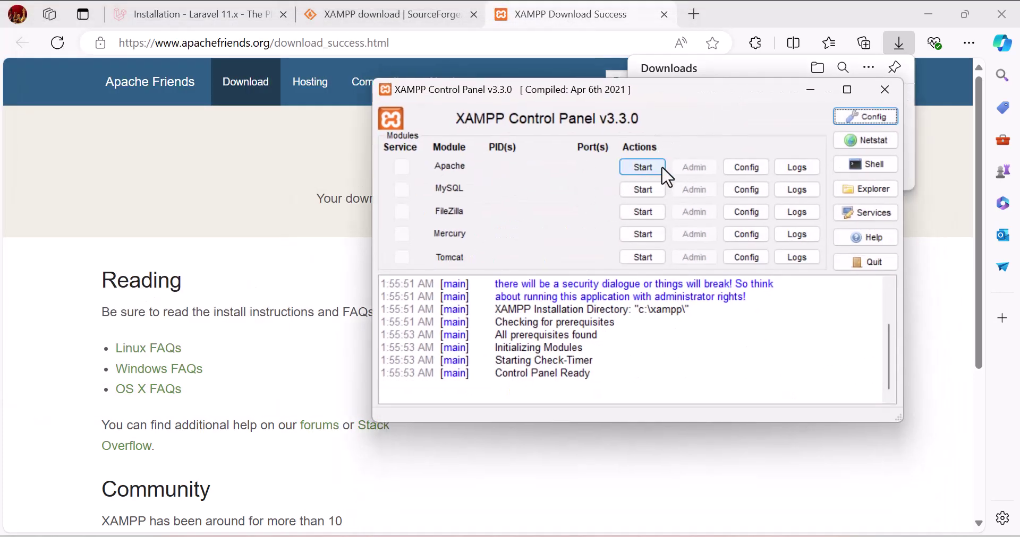
{"action": "left_click", "coordinate": [643, 169]}
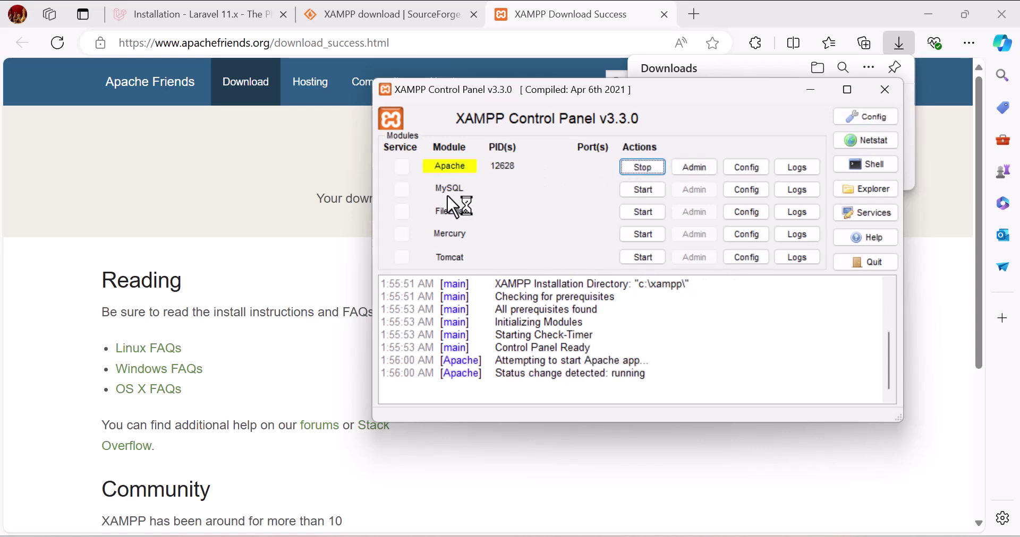
{"action": "left_click", "coordinate": [649, 193]}
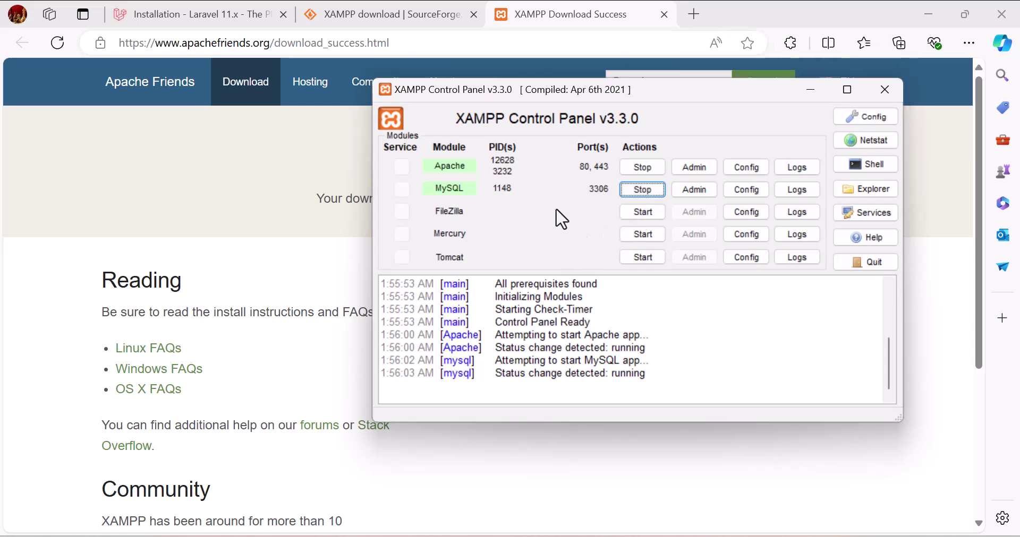
{"action": "left_click", "coordinate": [208, 7]}
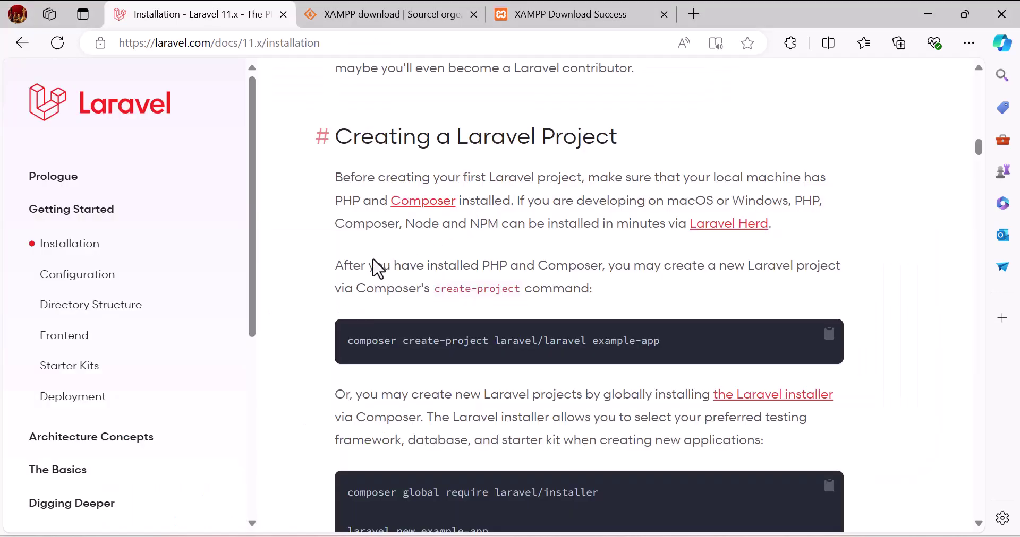
Step: Check the Node prerequisite in the Laravel docs and open Google in a new tab
{"action": "left_click_drag", "start_coordinate": [406, 228], "coordinate": [473, 230]}
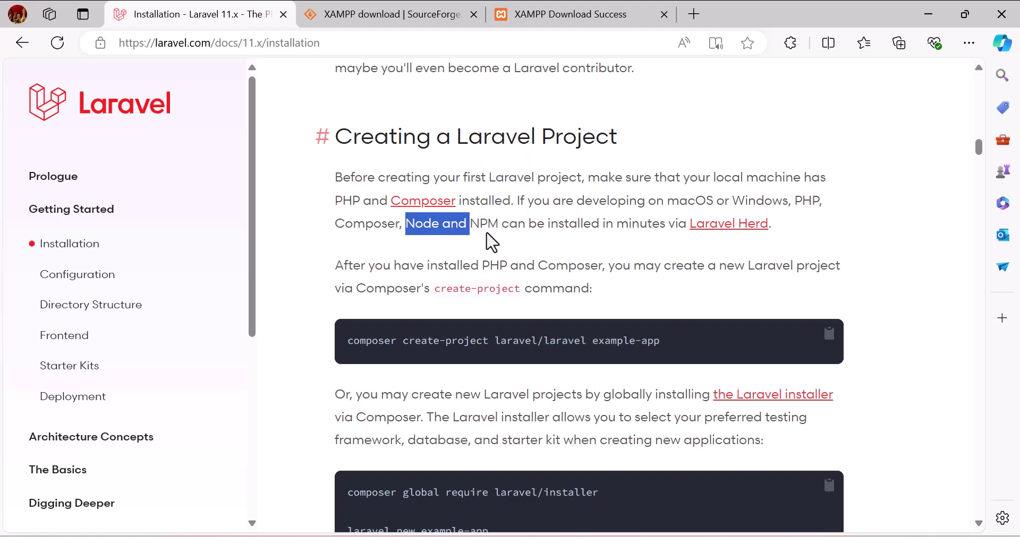
{"action": "left_click", "coordinate": [492, 242]}
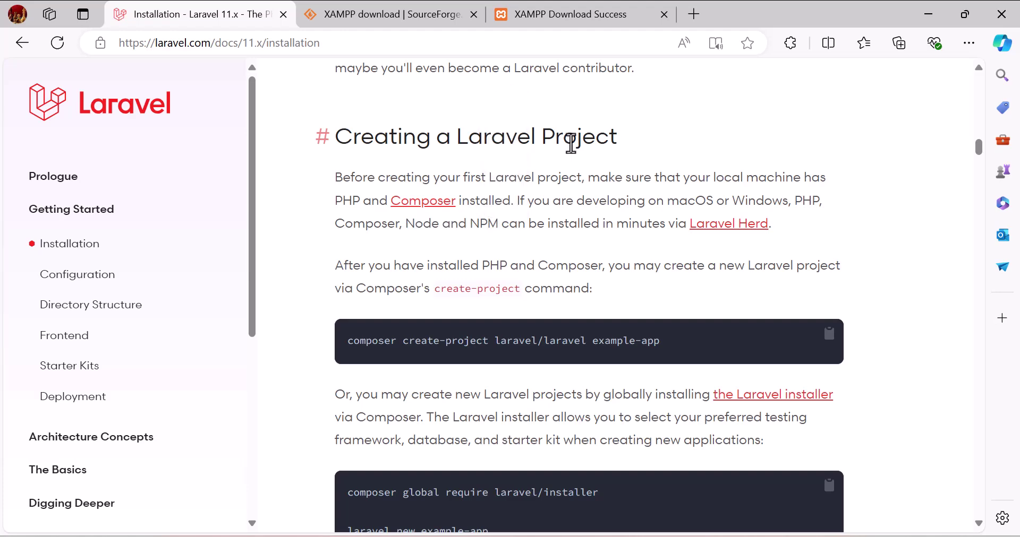
{"action": "left_click", "coordinate": [693, 15]}
{"action": "type", "text": "google.com"}
{"action": "key", "text": "Return"}
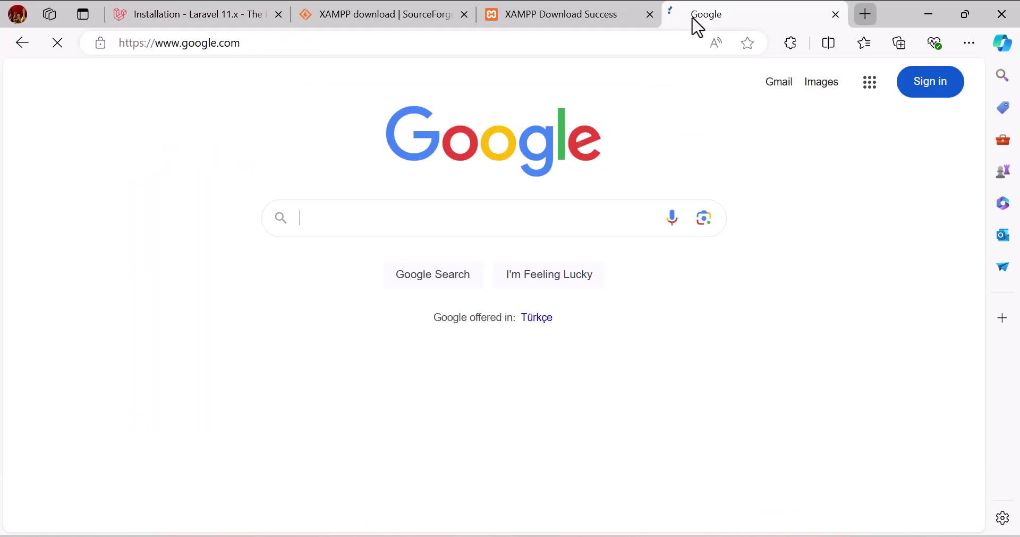
Step: Search Google for 'download node js' and open the official Node.js download page
{"action": "type", "text": "download no"}
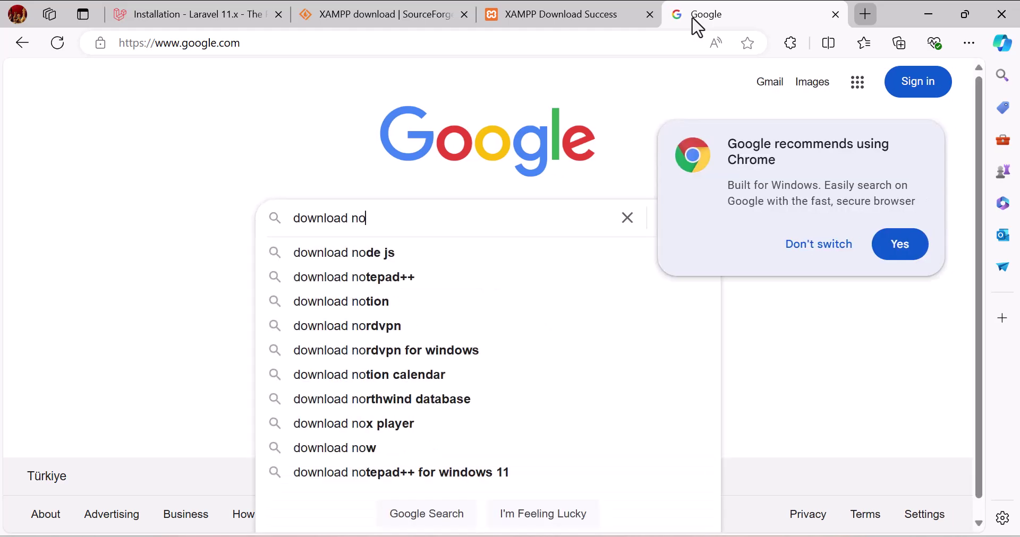
{"action": "key", "text": "Down"}
{"action": "key", "text": "Return"}
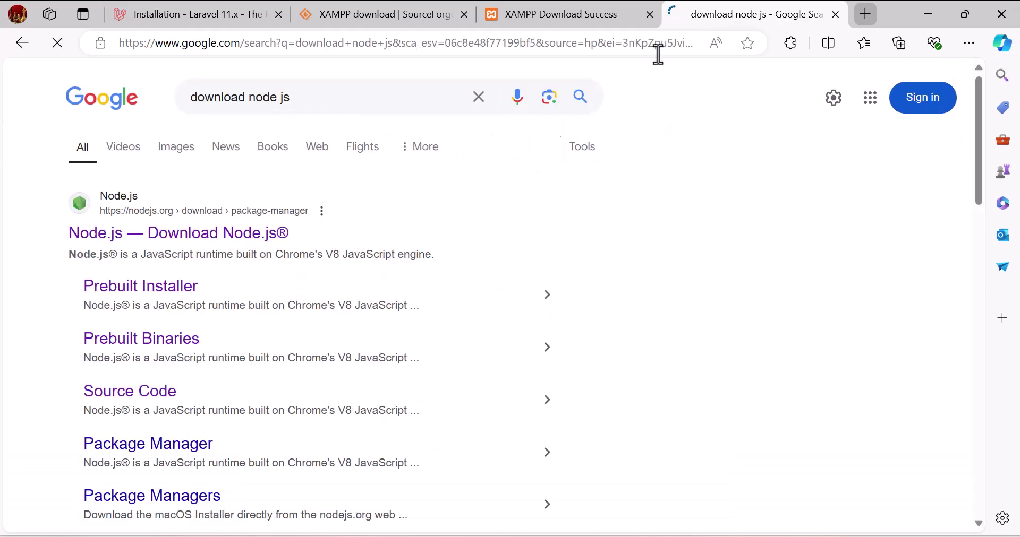
{"action": "left_click", "coordinate": [85, 238]}
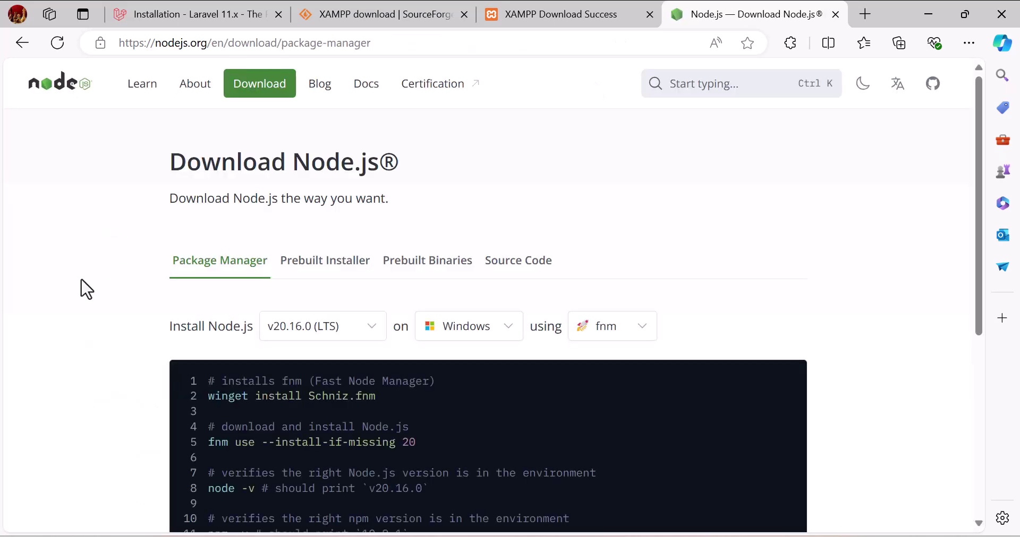
{"action": "scroll", "coordinate": [80, 290], "scroll_direction": "down", "scroll_amount": 1}
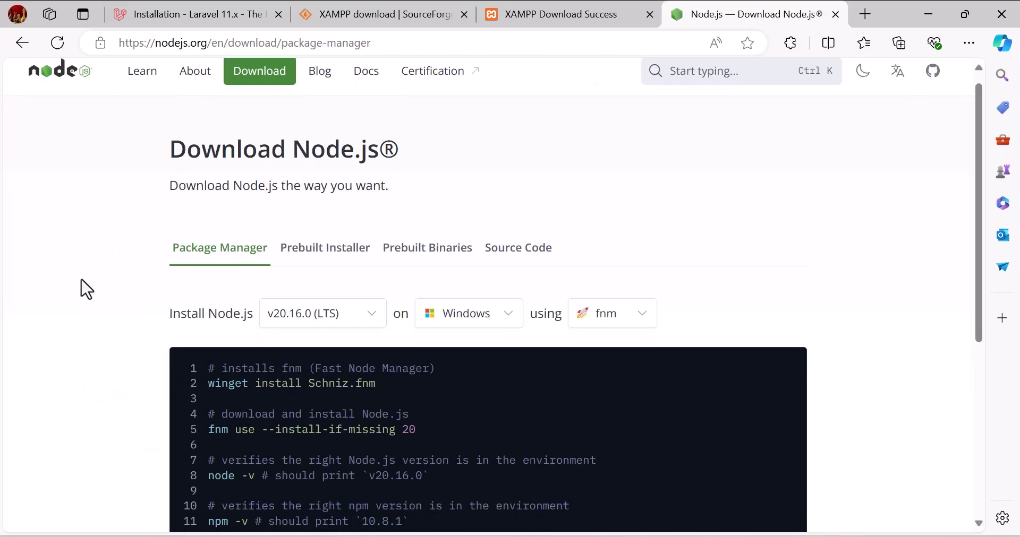
Step: Download the Node.js v20.16.0 x64 .msi installer from the Prebuilt Installer tab
{"action": "left_click", "coordinate": [318, 253]}
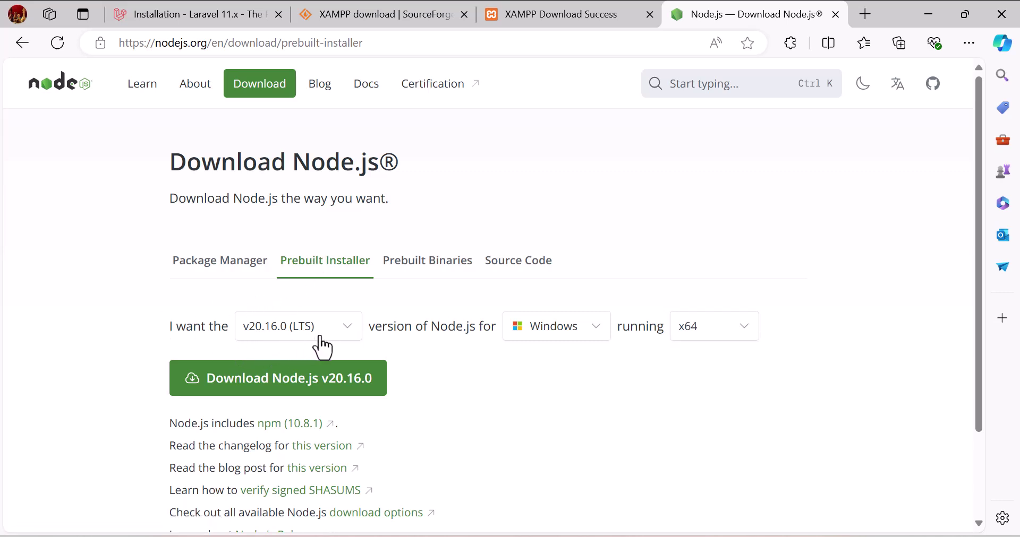
{"action": "left_click", "coordinate": [294, 388]}
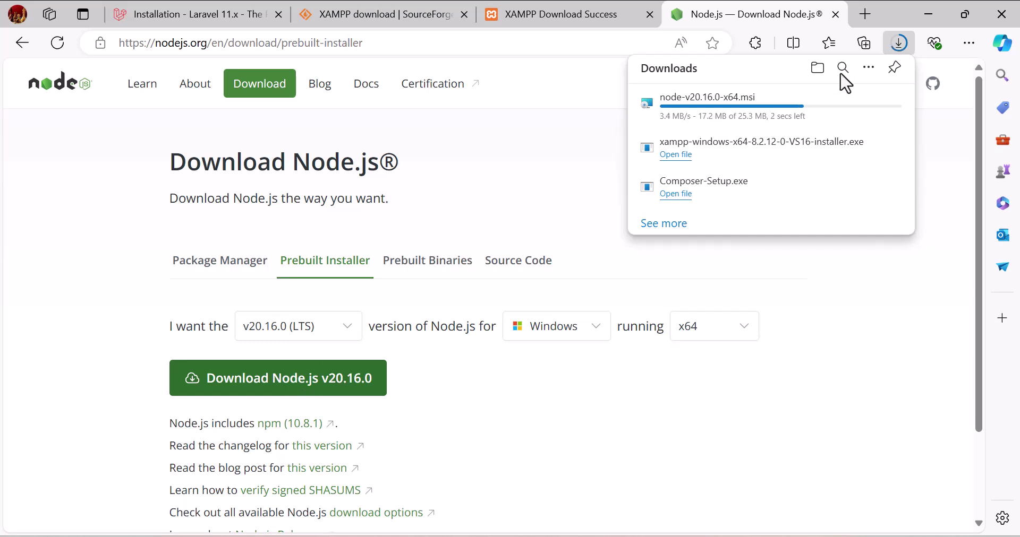
{"action": "mouse_move", "coordinate": [888, 123]}
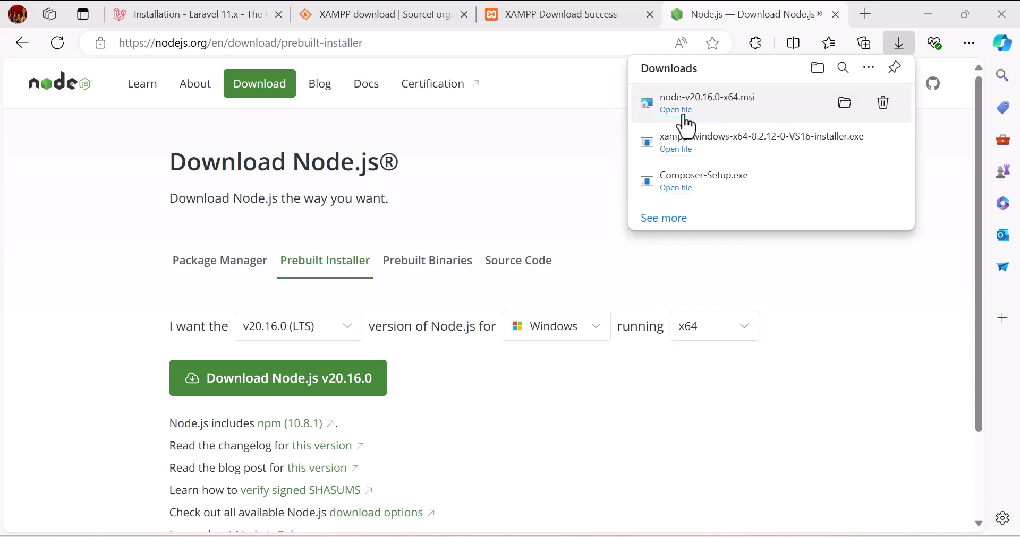
Step: Run the Node.js installer, accept the licence, keep the default C:\Program Files\nodejs\ folder and features, and install
{"action": "left_click", "coordinate": [685, 115]}
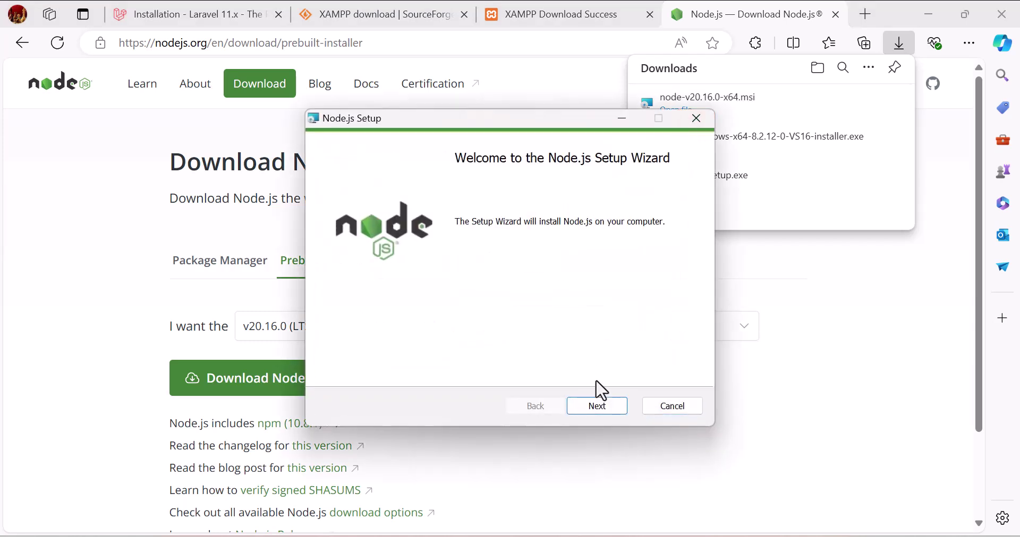
{"action": "left_click", "coordinate": [597, 412]}
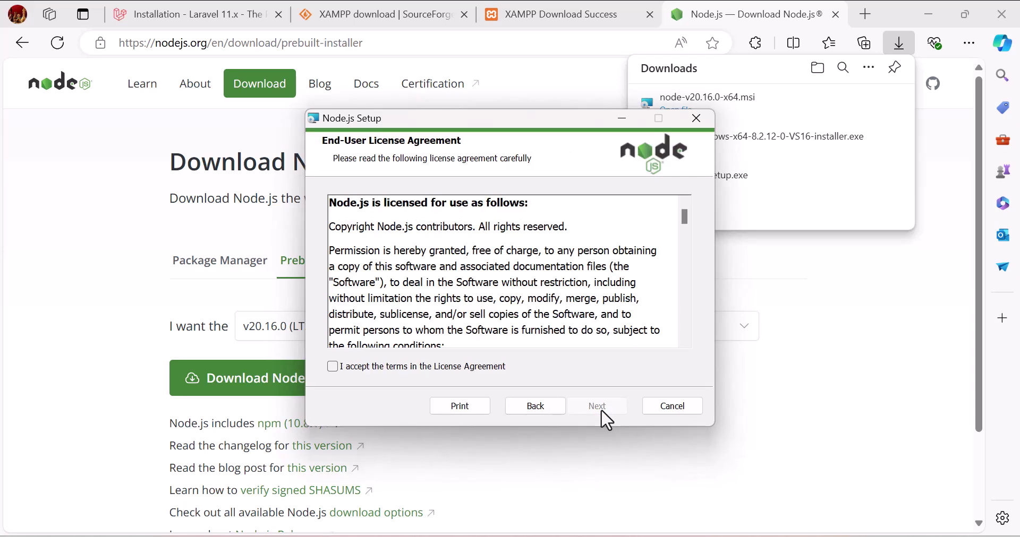
{"action": "left_click", "coordinate": [393, 372]}
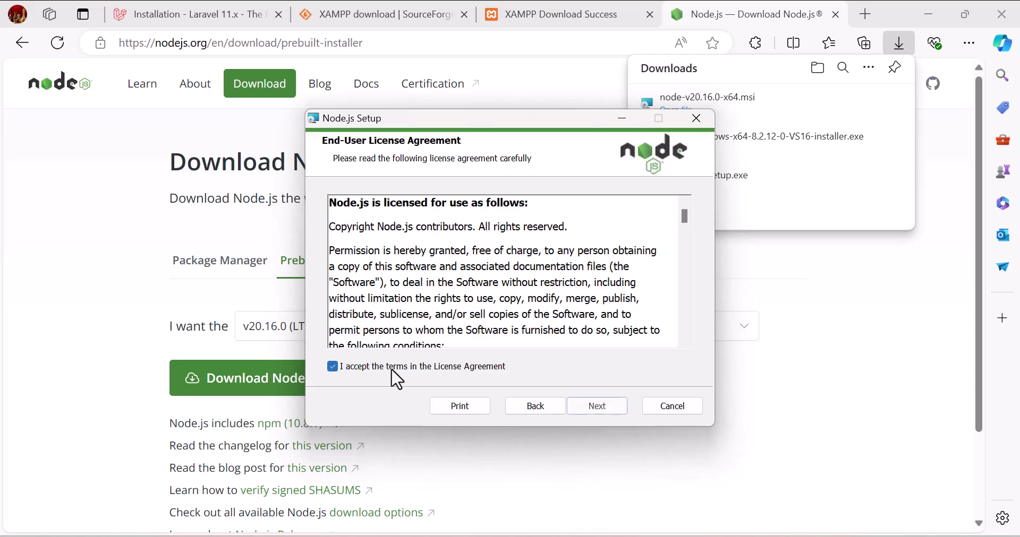
{"action": "left_click", "coordinate": [598, 410]}
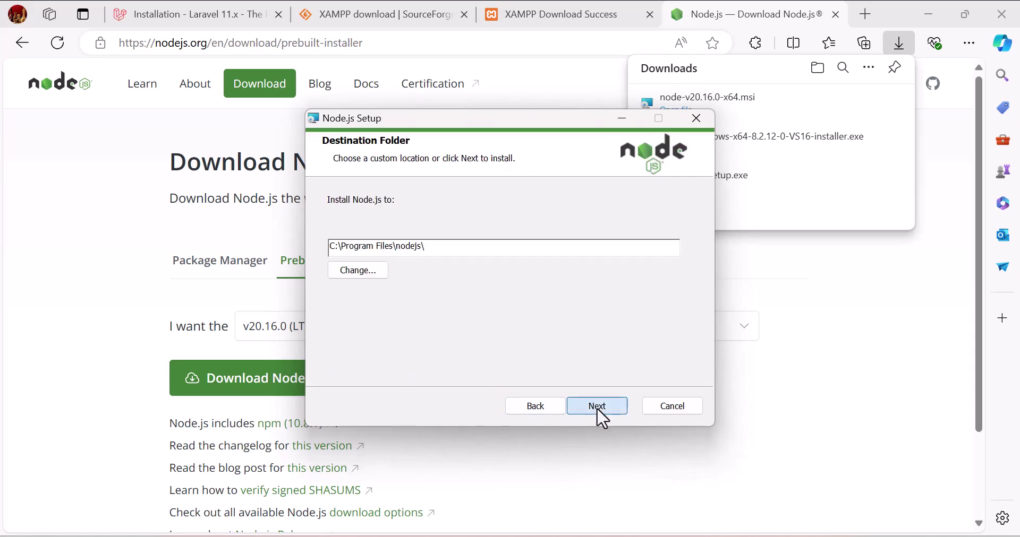
{"action": "left_click", "coordinate": [597, 407]}
{"action": "left_click", "coordinate": [597, 407]}
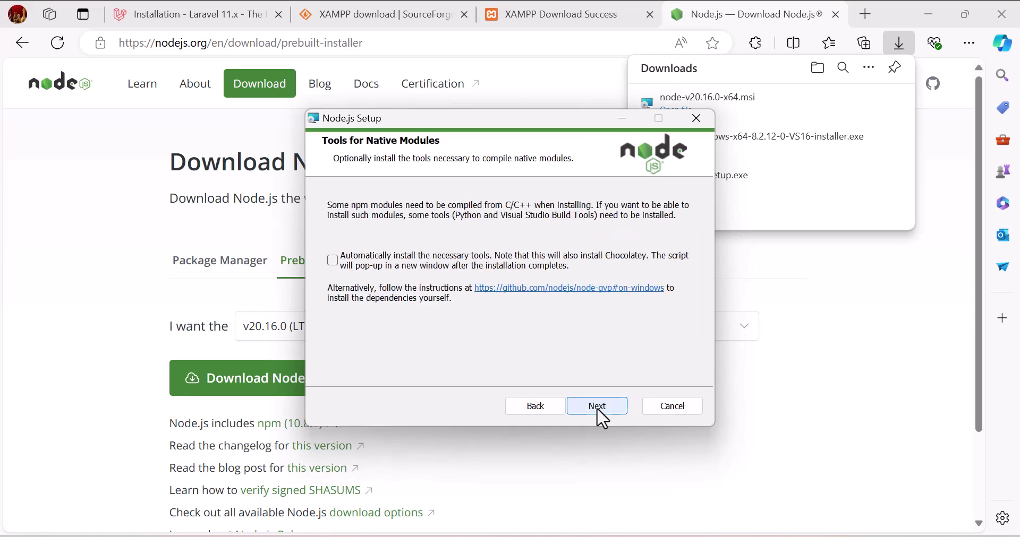
{"action": "left_click", "coordinate": [597, 408]}
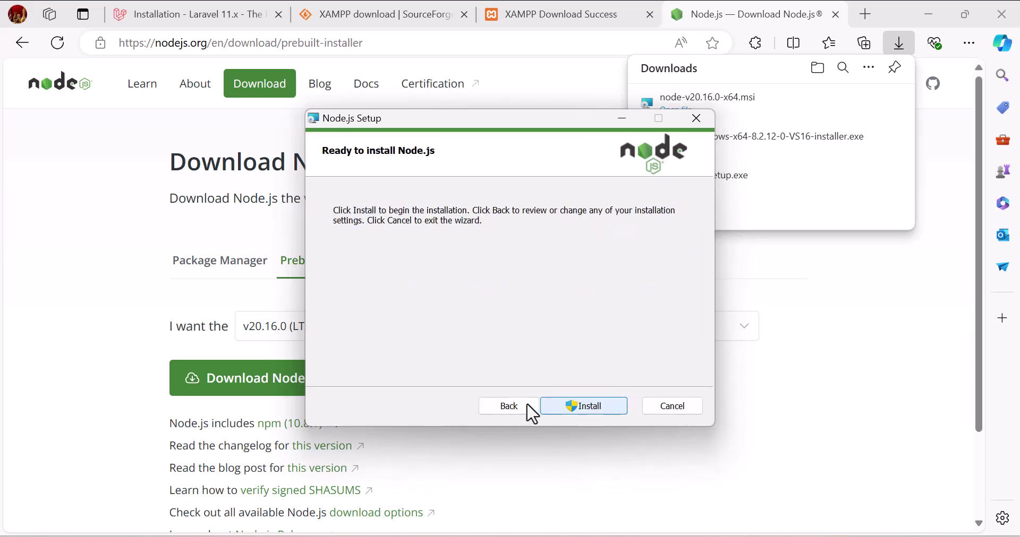
{"action": "left_click", "coordinate": [508, 408]}
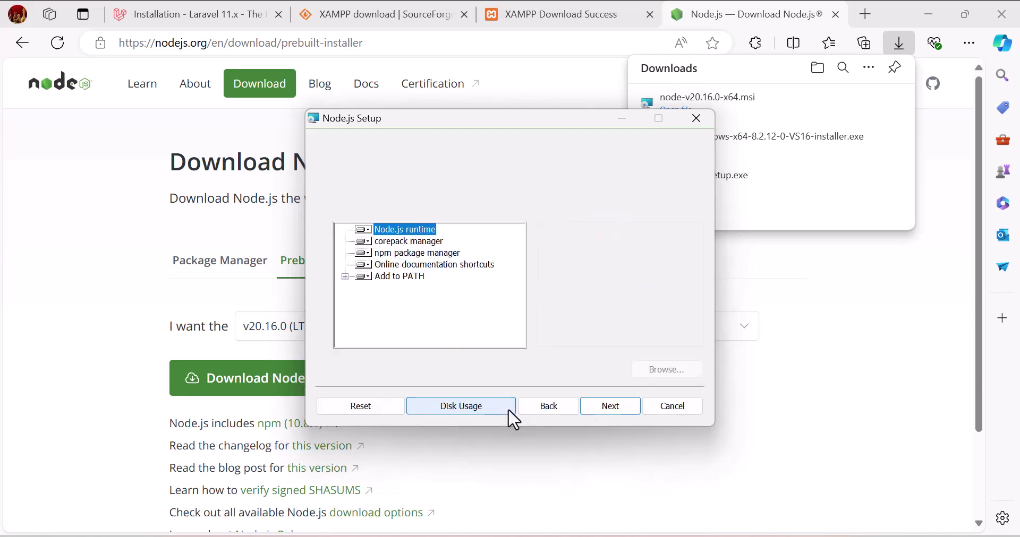
{"action": "left_click", "coordinate": [609, 415]}
{"action": "left_click", "coordinate": [598, 410]}
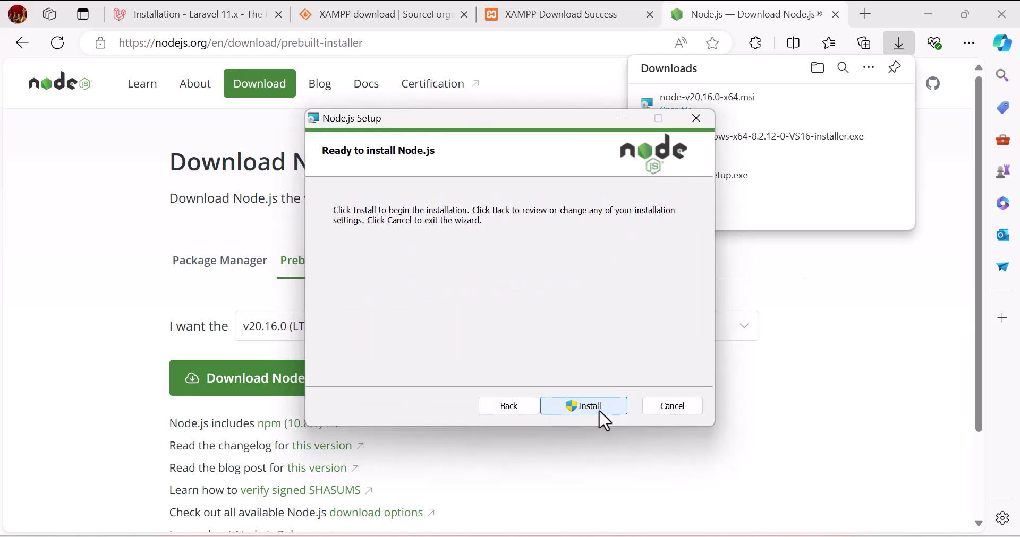
{"action": "left_click", "coordinate": [598, 410]}
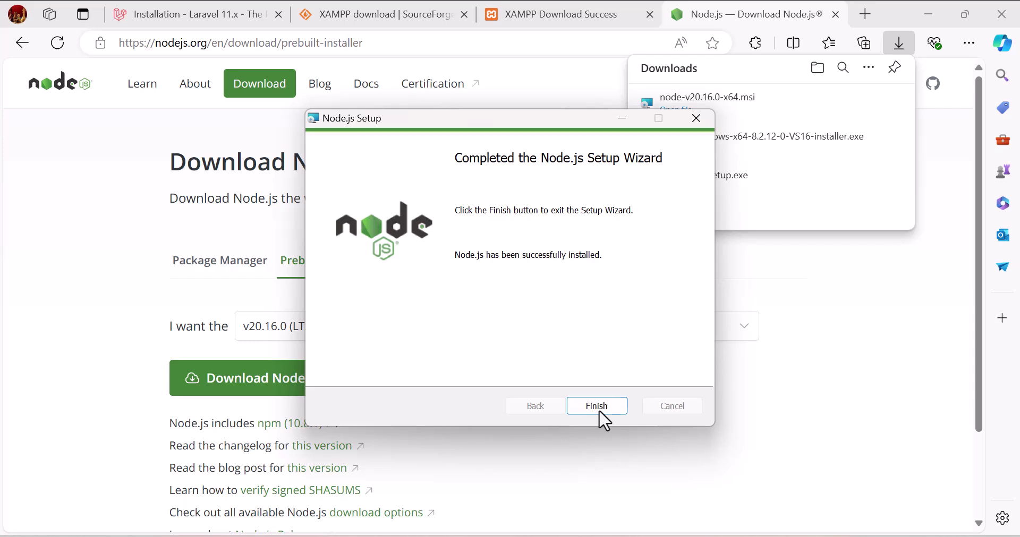
Step: Finish the Node.js installer and open PHP (php.ini) from Apache's Config menu in XAMPP
{"action": "left_click", "coordinate": [588, 408]}
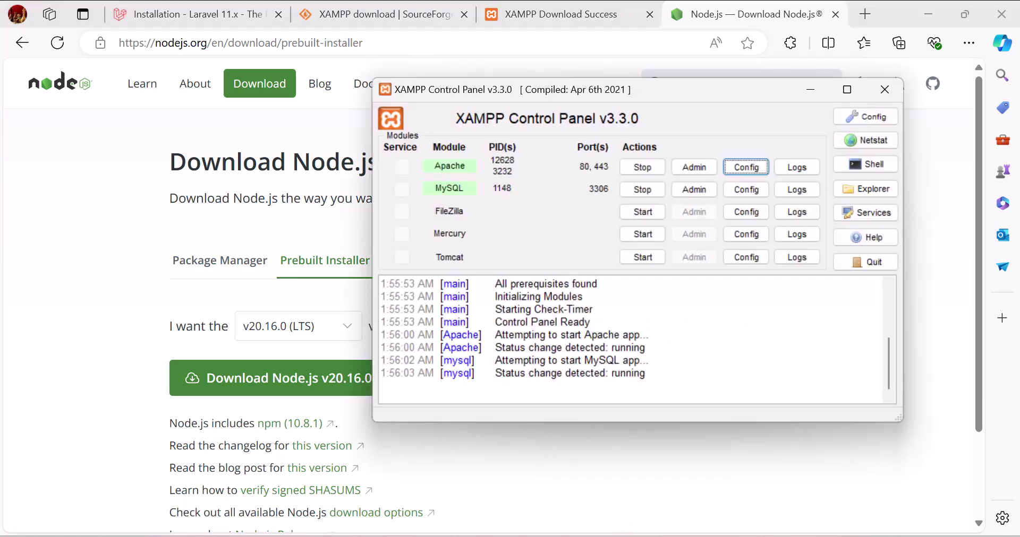
{"action": "left_click", "coordinate": [645, 534]}
{"action": "left_click", "coordinate": [740, 166]}
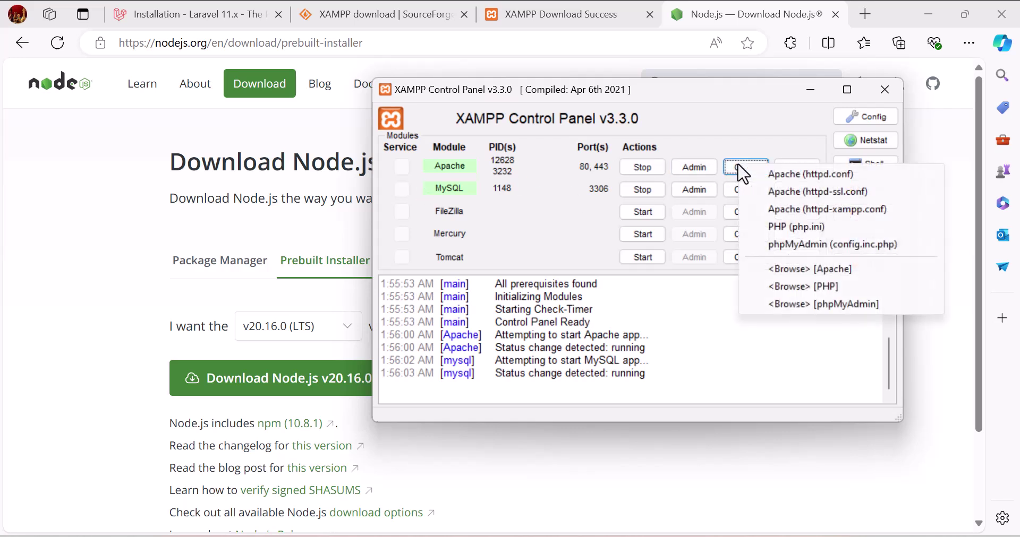
{"action": "left_click", "coordinate": [830, 227]}
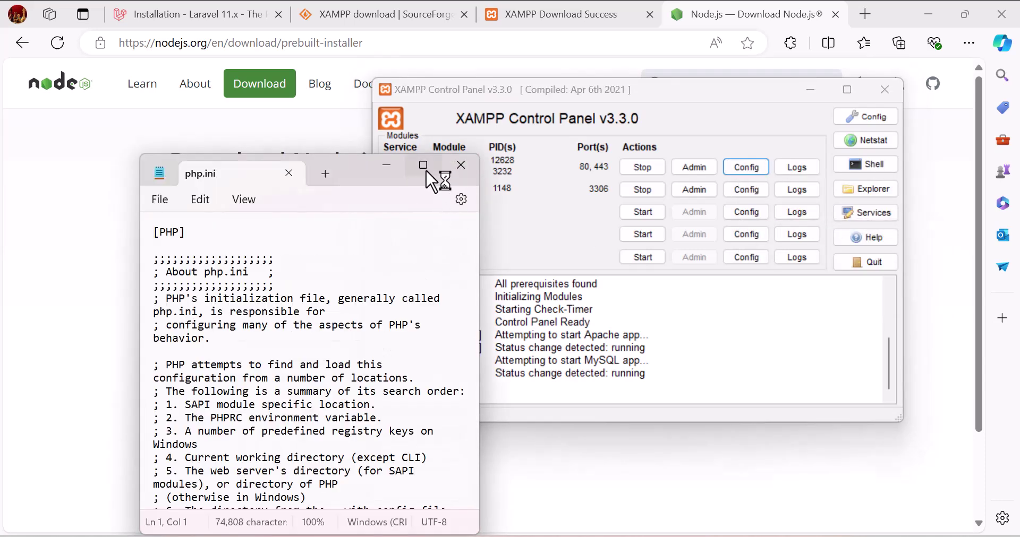
Step: Maximize php.ini and search it for 'zip' to find the extension line
{"action": "left_click", "coordinate": [424, 165]}
{"action": "left_click", "coordinate": [485, 192]}
{"action": "key", "text": "ctrl+f"}
{"action": "type", "text": "zip"}
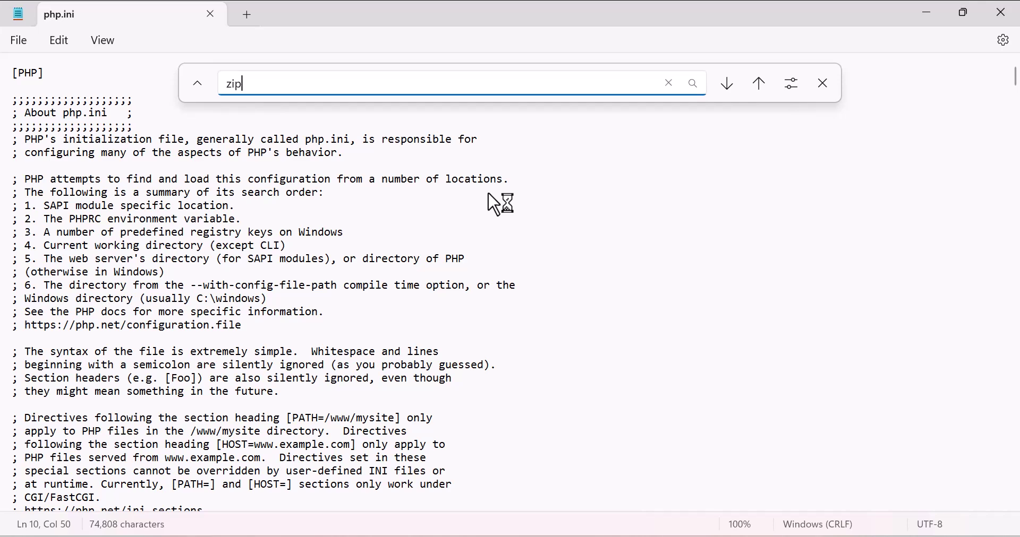
{"action": "key", "text": "Return"}
{"action": "scroll", "coordinate": [190, 389], "scroll_direction": "down", "scroll_amount": 1}
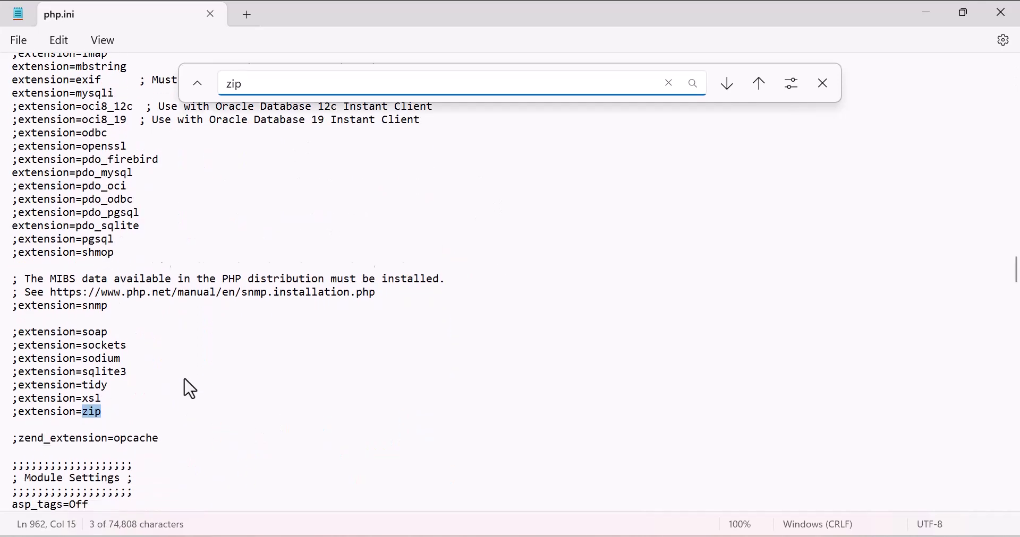
{"action": "scroll", "coordinate": [190, 389], "scroll_direction": "down", "scroll_amount": 3}
Step: Delete the semicolon so the line reads extension=zip, close Notepad, and stop Apache
{"action": "left_click", "coordinate": [11, 300]}
{"action": "left_click", "coordinate": [104, 304], "text": "shift"}
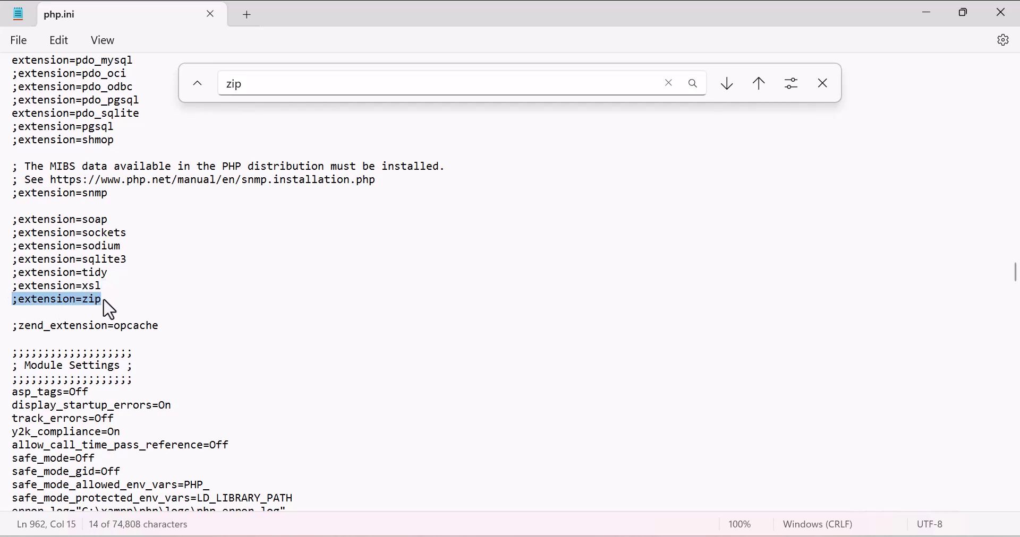
{"action": "left_click", "coordinate": [103, 301]}
{"action": "left_click", "coordinate": [13, 301]}
{"action": "key", "text": "Delete"}
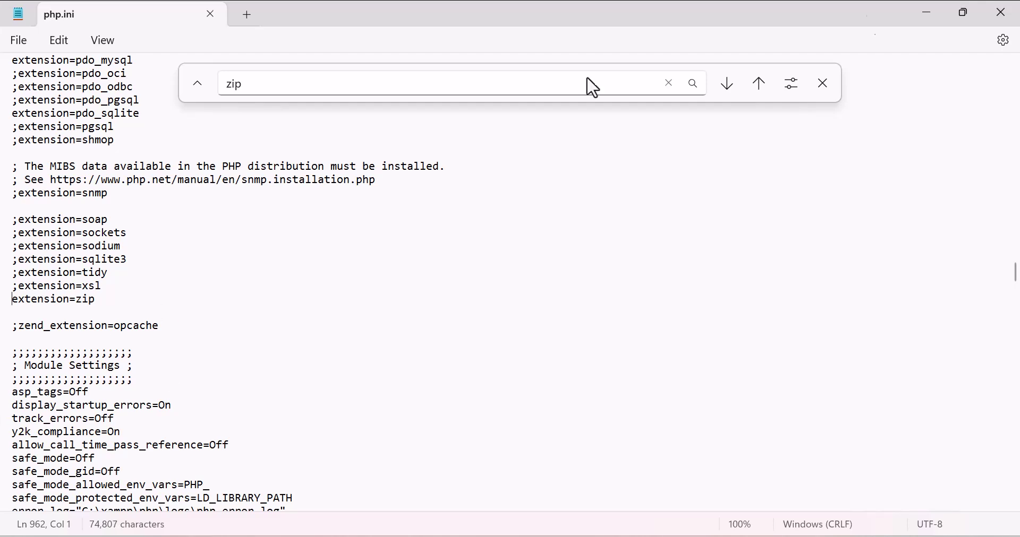
{"action": "left_click", "coordinate": [1001, 11]}
{"action": "left_click", "coordinate": [641, 168]}
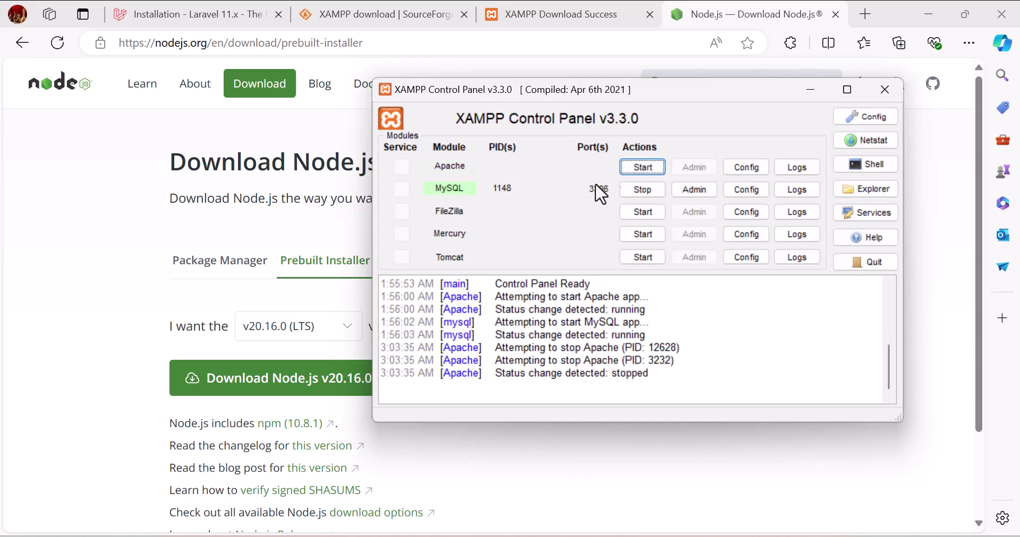
Step: Start Apache again in XAMPP so it runs with the zip extension enabled
{"action": "left_click", "coordinate": [639, 166]}
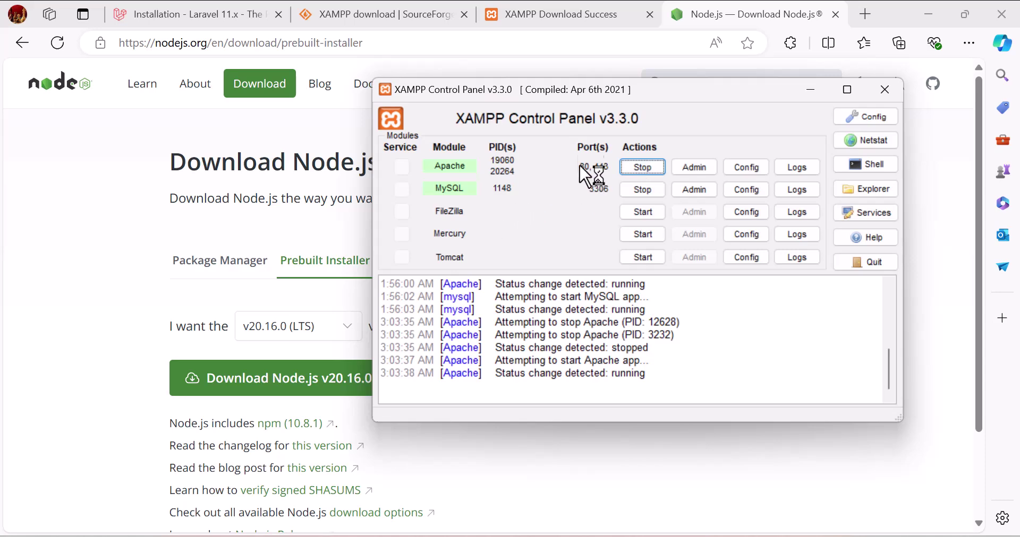
{"action": "left_click", "coordinate": [228, 15]}
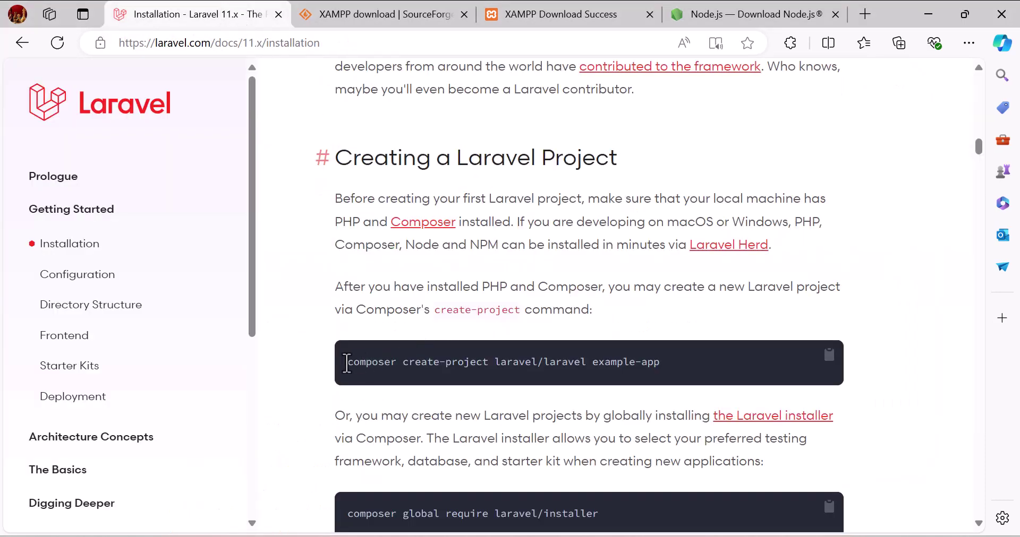
Step: Select the 'composer create-project laravel/laravel example-app' command in the Laravel installation docs
{"action": "left_click_drag", "start_coordinate": [346, 364], "coordinate": [689, 367]}
{"action": "key", "text": "ctrl+c"}
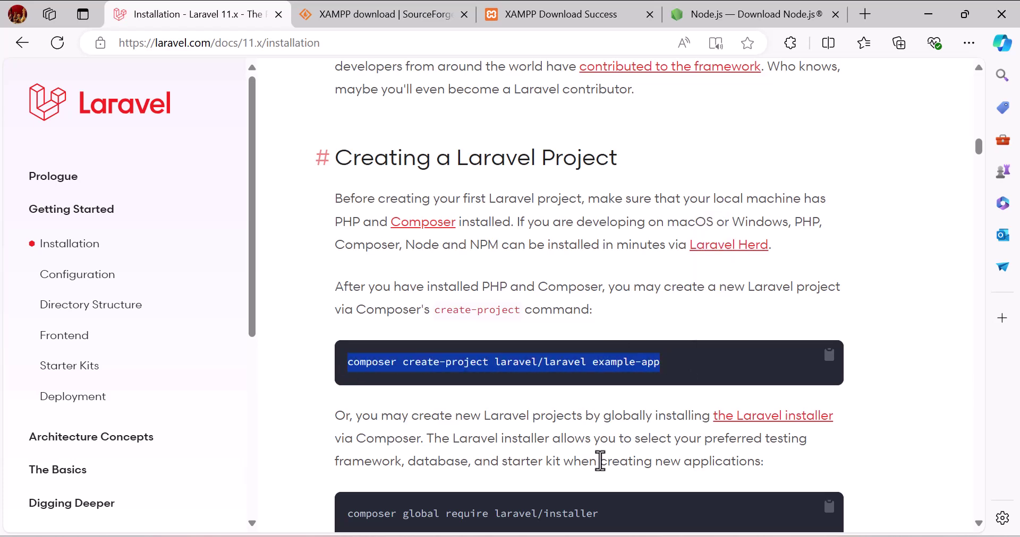
{"action": "left_click", "coordinate": [575, 533]}
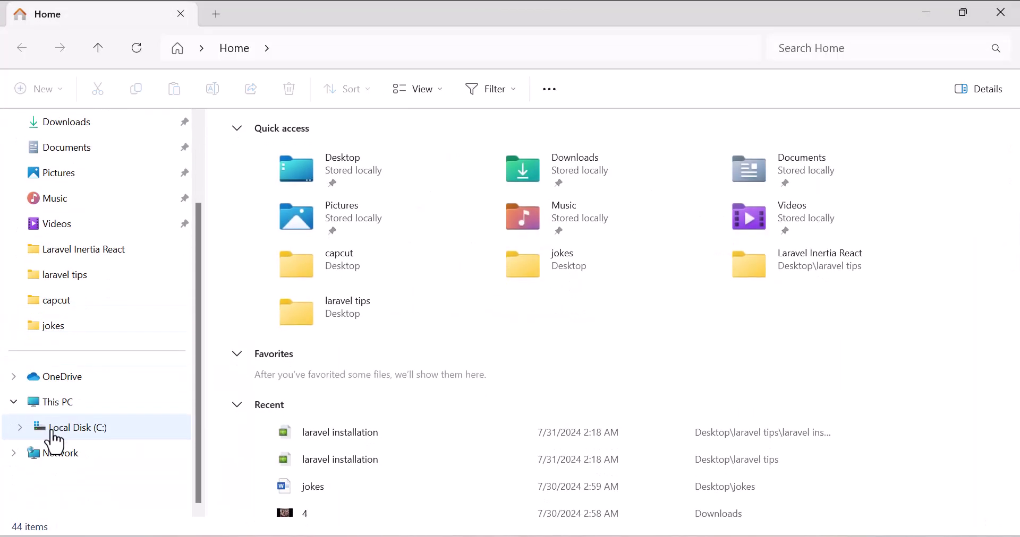
Step: Browse to C:\xampp\htdocs and launch cmd from that folder's address bar
{"action": "left_click", "coordinate": [53, 439]}
{"action": "scroll", "coordinate": [271, 443], "scroll_direction": "down", "scroll_amount": 3}
{"action": "scroll", "coordinate": [271, 444], "scroll_direction": "down", "scroll_amount": 1}
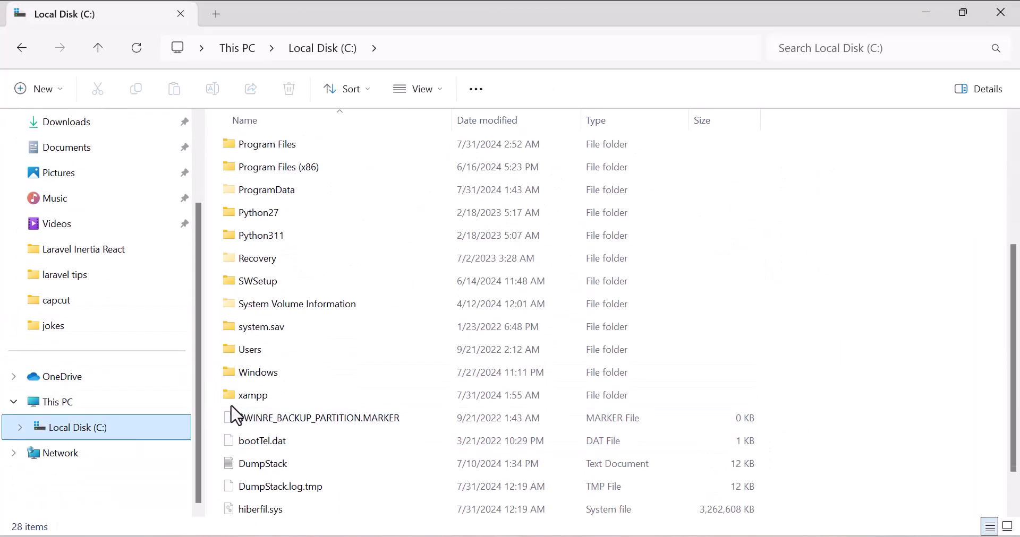
{"action": "double_click", "coordinate": [260, 400]}
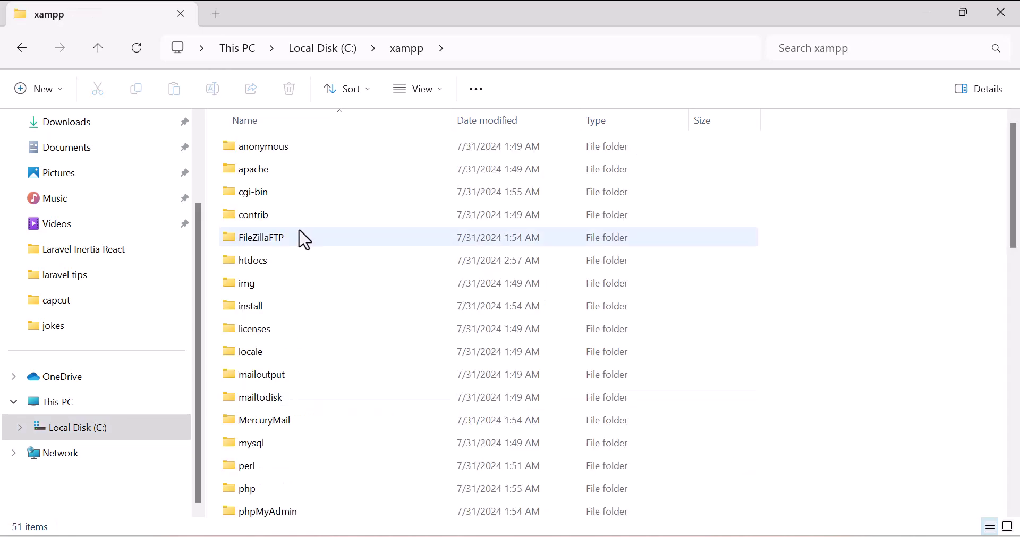
{"action": "double_click", "coordinate": [280, 261]}
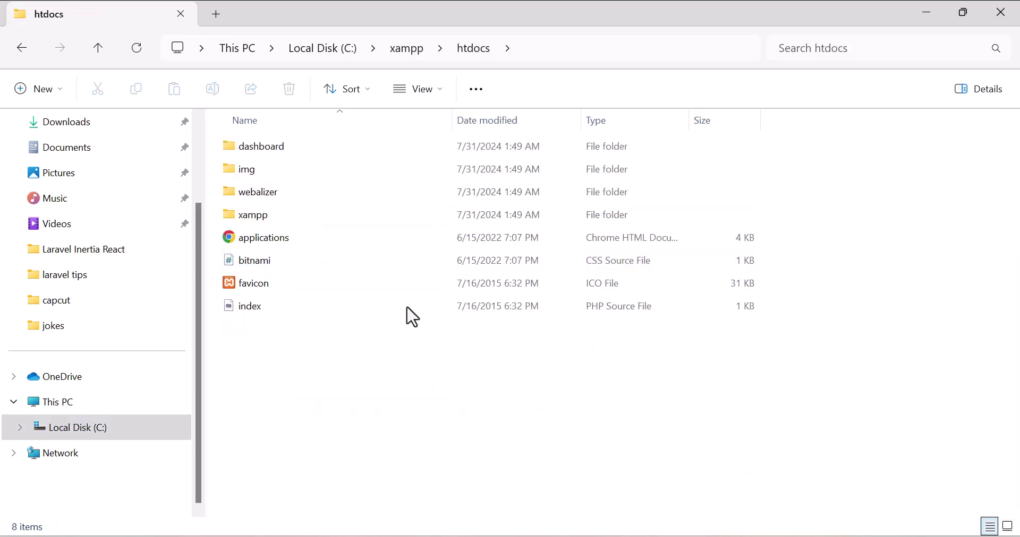
{"action": "left_click", "coordinate": [613, 48]}
{"action": "type", "text": "cmd"}
{"action": "key", "text": "Return"}
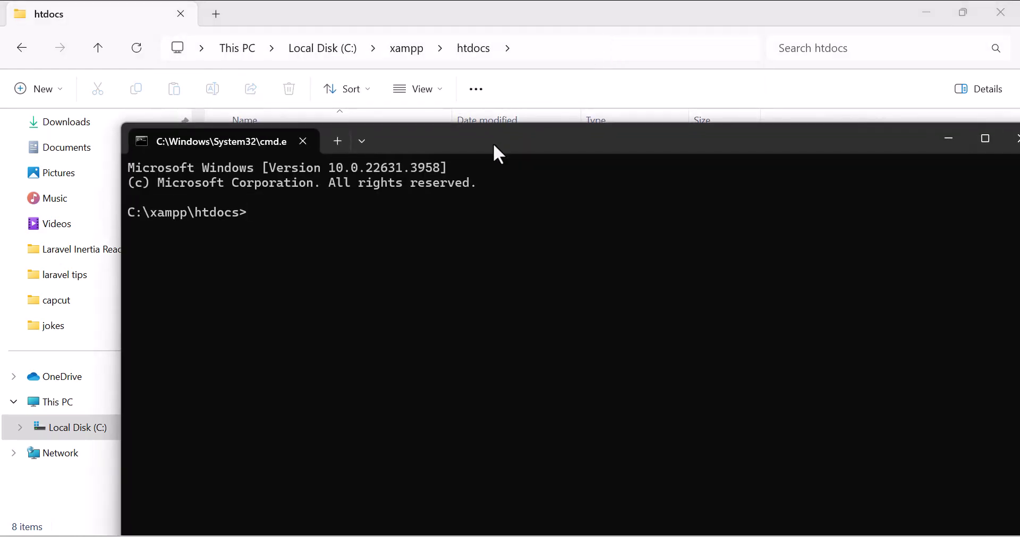
{"action": "left_click_drag", "start_coordinate": [504, 143], "coordinate": [469, 91]}
Step: Run composer and scroll its command list to confirm Composer 2.7.7 responds
{"action": "type", "text": "composer"}
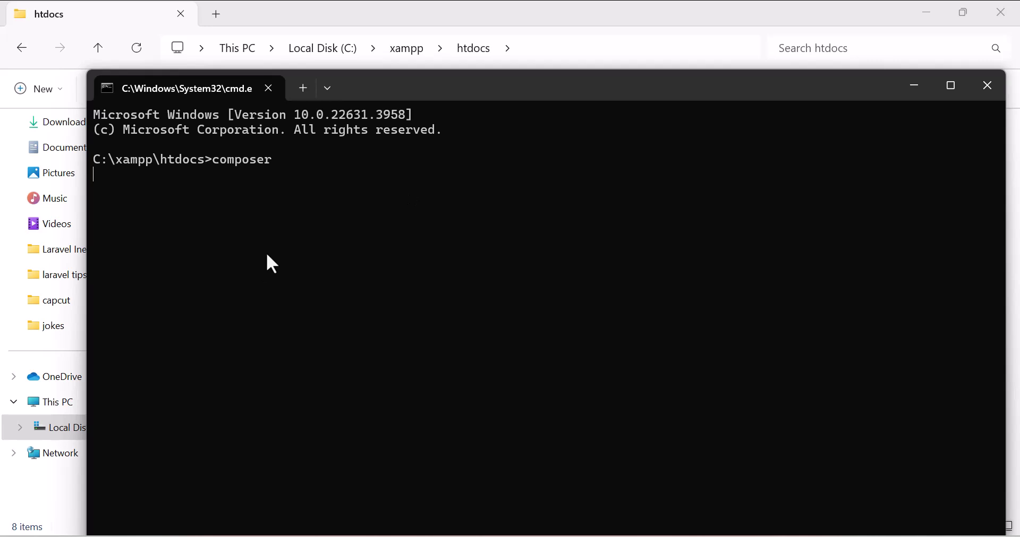
{"action": "scroll", "coordinate": [266, 253], "scroll_direction": "up", "scroll_amount": 15}
{"action": "scroll", "coordinate": [266, 253], "scroll_direction": "down", "scroll_amount": 11}
{"action": "scroll", "coordinate": [266, 253], "scroll_direction": "up", "scroll_amount": 11}
{"action": "scroll", "coordinate": [266, 253], "scroll_direction": "down", "scroll_amount": 8}
{"action": "scroll", "coordinate": [266, 253], "scroll_direction": "up", "scroll_amount": 8}
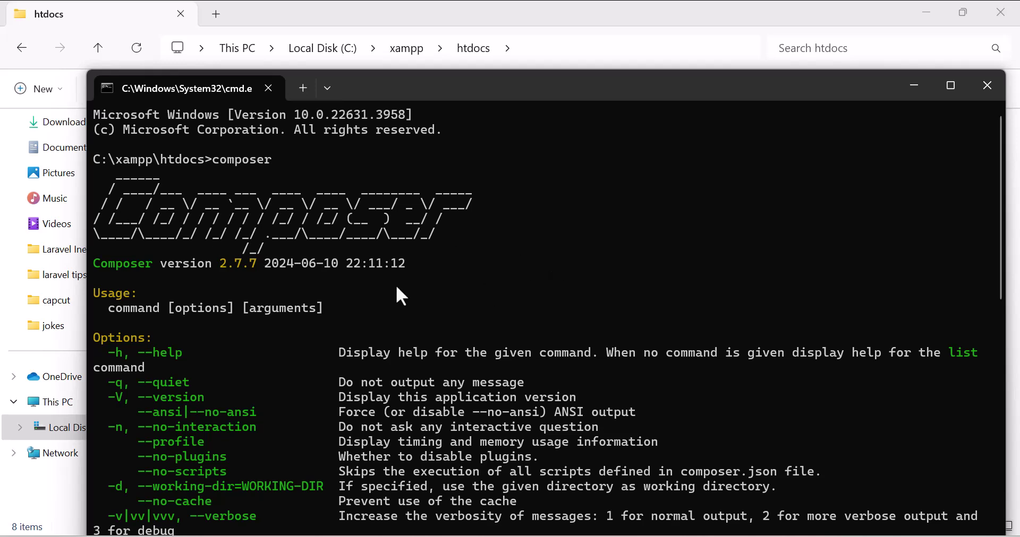
{"action": "scroll", "coordinate": [396, 287], "scroll_direction": "down", "scroll_amount": 10}
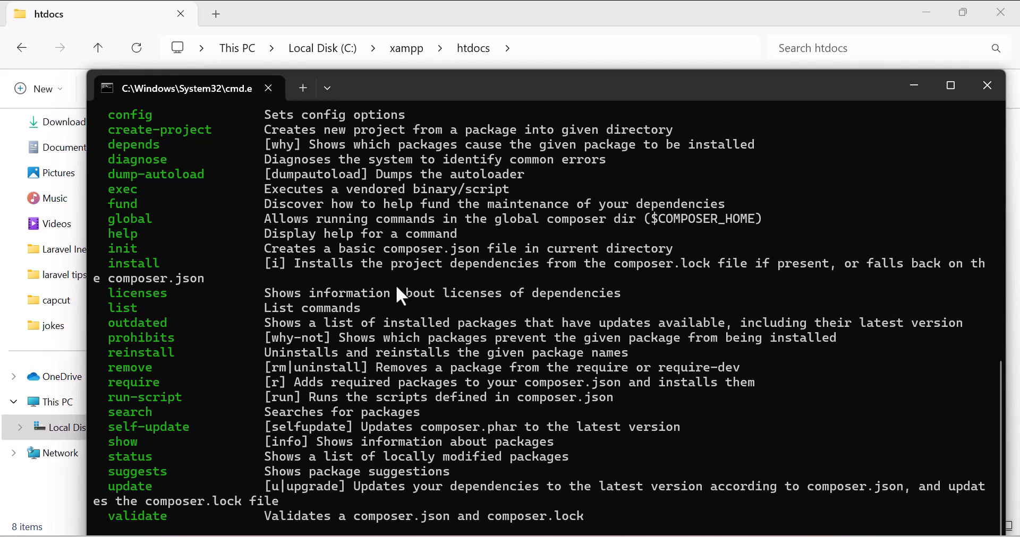
Step: Clear the console with cls and paste the composer create-project command
{"action": "type", "text": "cls"}
{"action": "key", "text": "Return"}
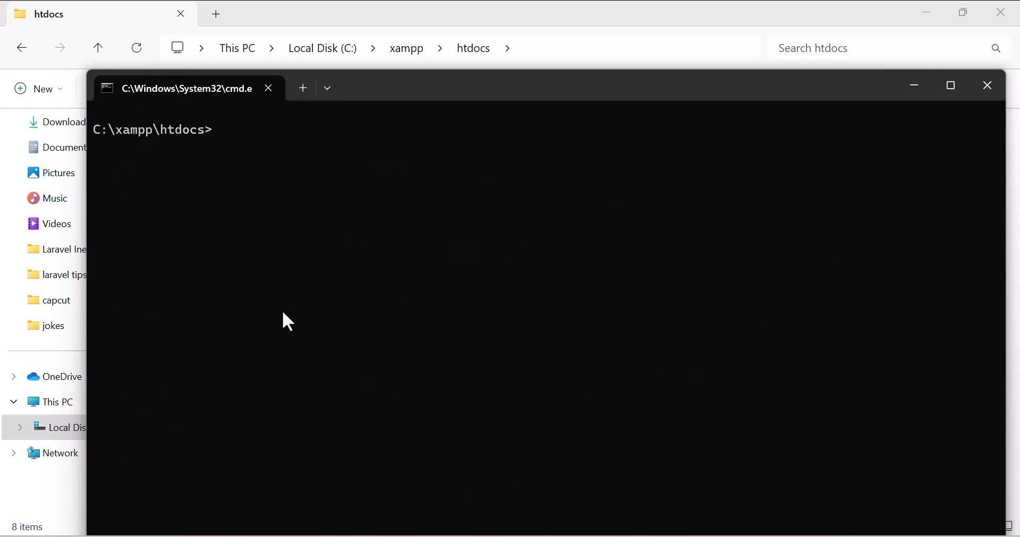
{"action": "key", "text": "ctrl+v"}
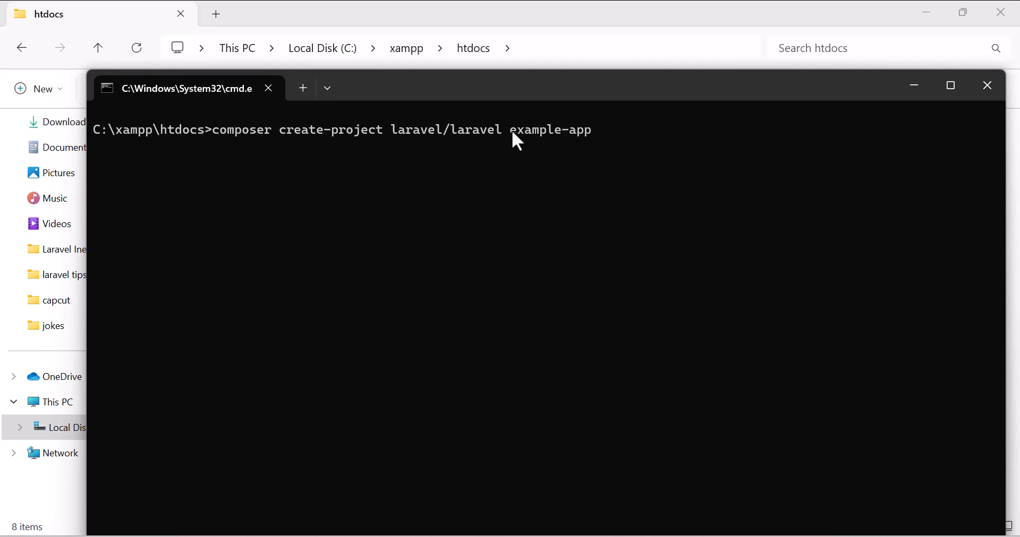
Step: Change the project name from example-app to testApp and run composer create-project
{"action": "left_click", "coordinate": [598, 130]}
{"action": "key", "text": "BackSpace"}
{"action": "key", "text": "BackSpace"}
{"action": "key", "text": "BackSpace"}
{"action": "key", "text": "BackSpace"}
{"action": "key", "text": "BackSpace"}
{"action": "key", "text": "BackSpace"}
{"action": "key", "text": "BackSpace"}
{"action": "key", "text": "BackSpace"}
{"action": "key", "text": "BackSpace"}
{"action": "key", "text": "BackSpace"}
{"action": "key", "text": "BackSpace"}
{"action": "type", "text": "testApp"}
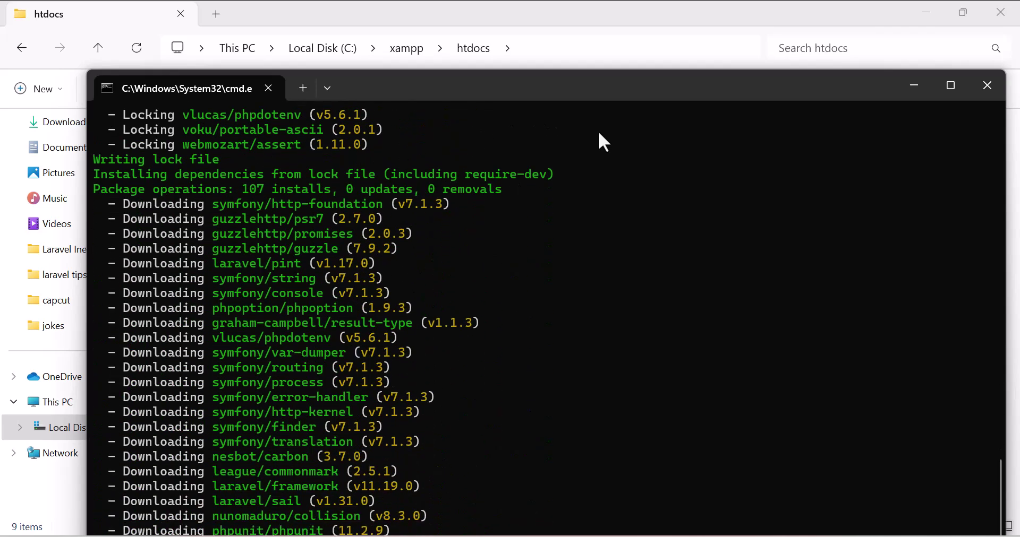
{"action": "left_click_drag", "start_coordinate": [649, 80], "coordinate": [646, 51]}
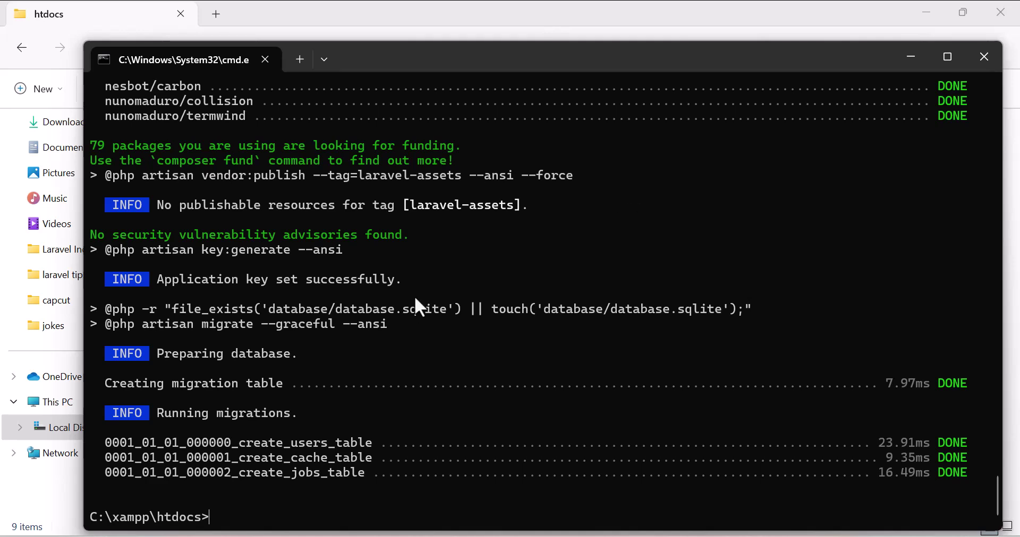
Step: Check that the testApp folder appeared in htdocs, then return to the Laravel docs
{"action": "left_click", "coordinate": [631, 18]}
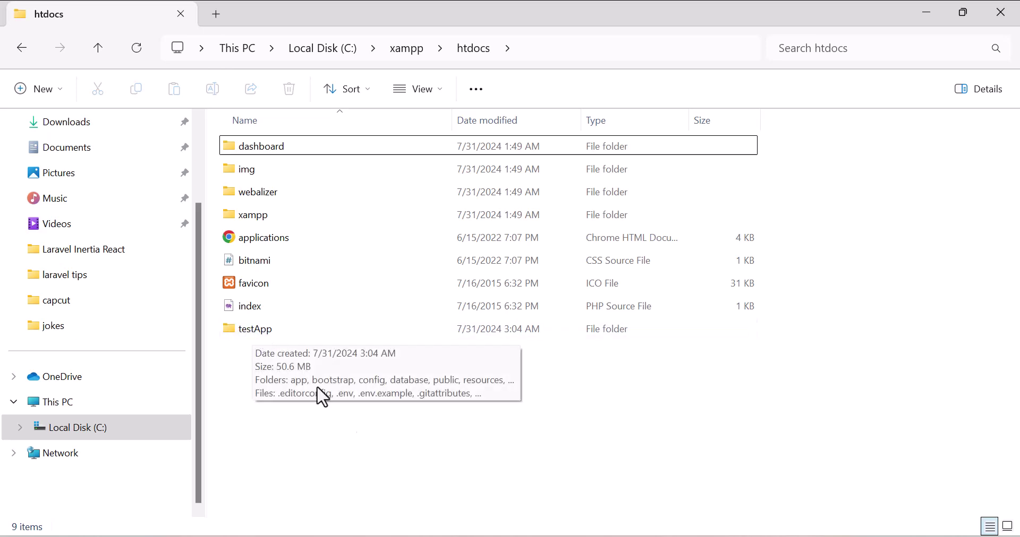
{"action": "mouse_move", "coordinate": [478, 536]}
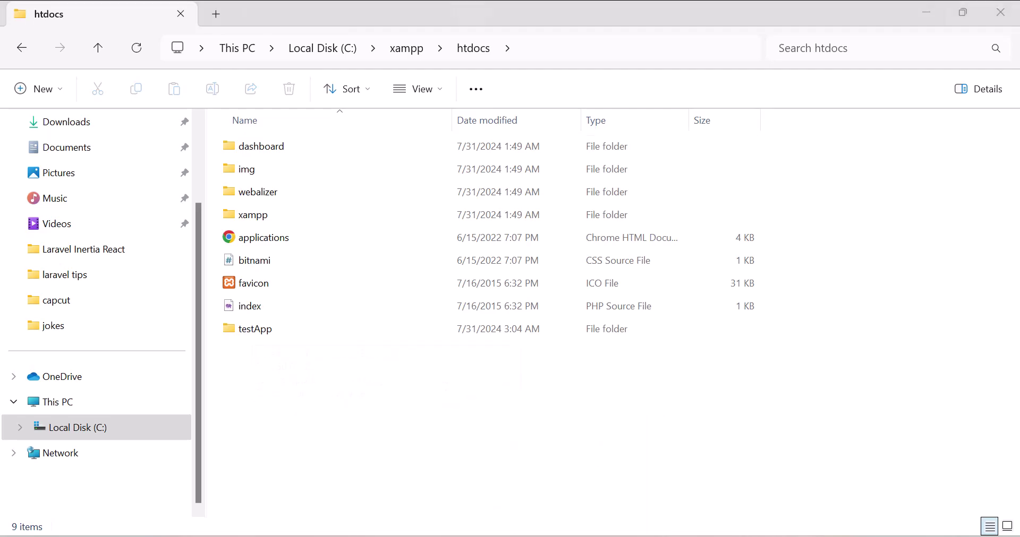
{"action": "key", "text": "alt+Tab"}
{"action": "scroll", "coordinate": [352, 441], "scroll_direction": "down", "scroll_amount": 3}
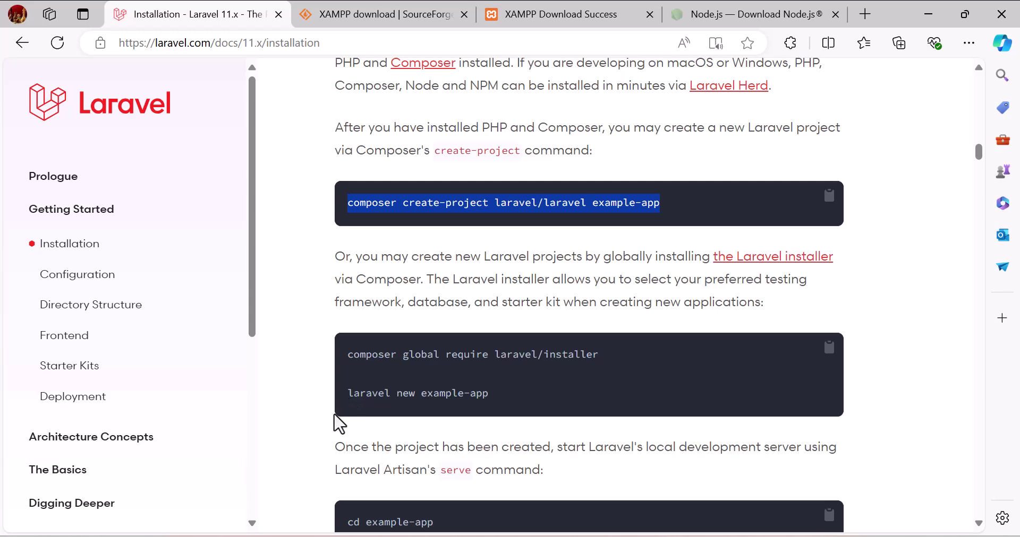
Step: Scroll the docs to the 'cd example-app / php artisan serve' steps and return to Command Prompt
{"action": "scroll", "coordinate": [336, 422], "scroll_direction": "down", "scroll_amount": 3}
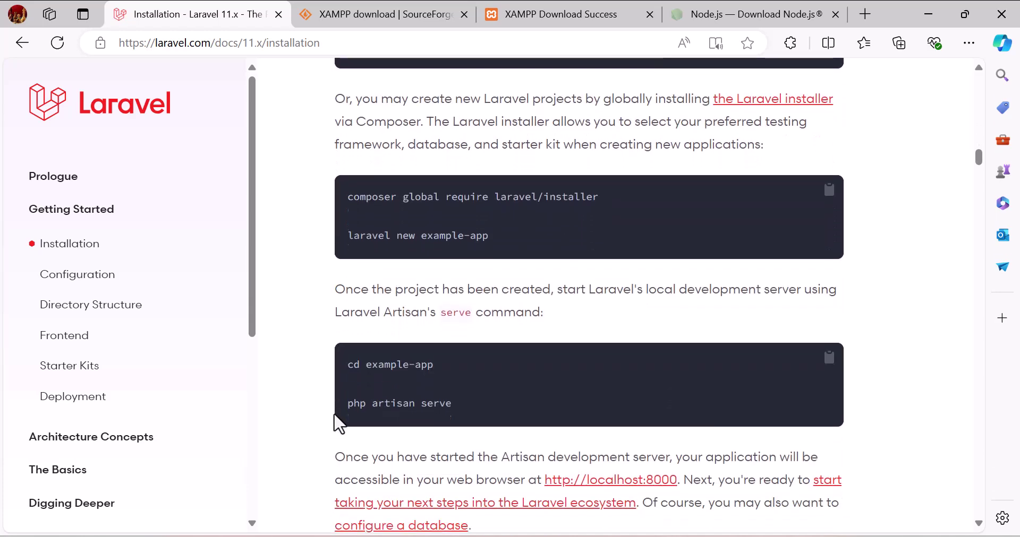
{"action": "double_click", "coordinate": [353, 362]}
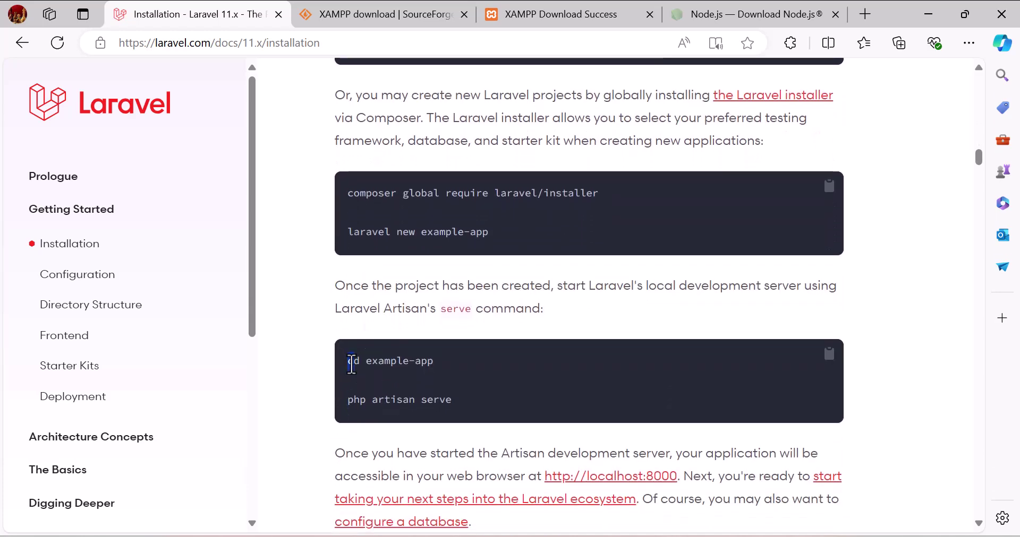
{"action": "left_click", "coordinate": [523, 369]}
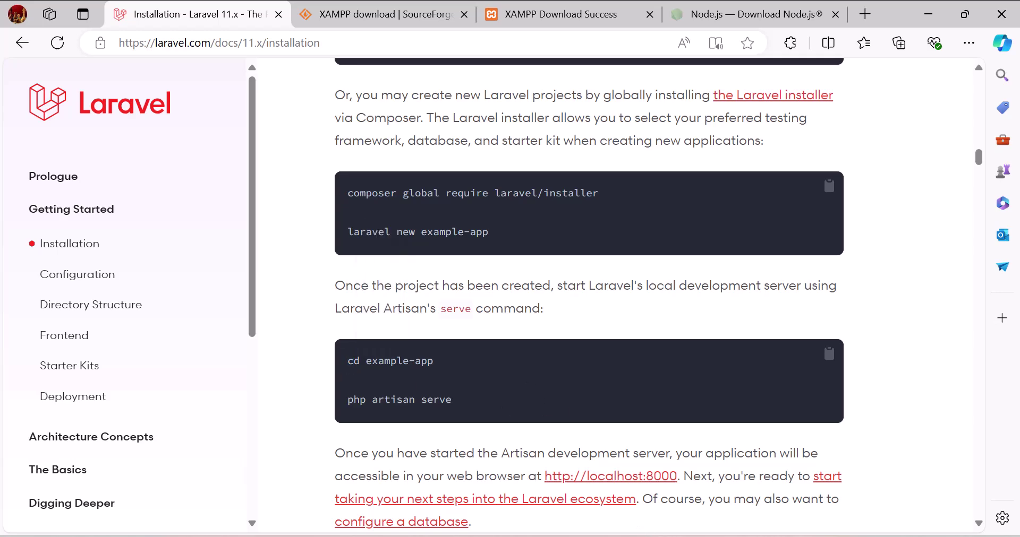
{"action": "left_click", "coordinate": [652, 536]}
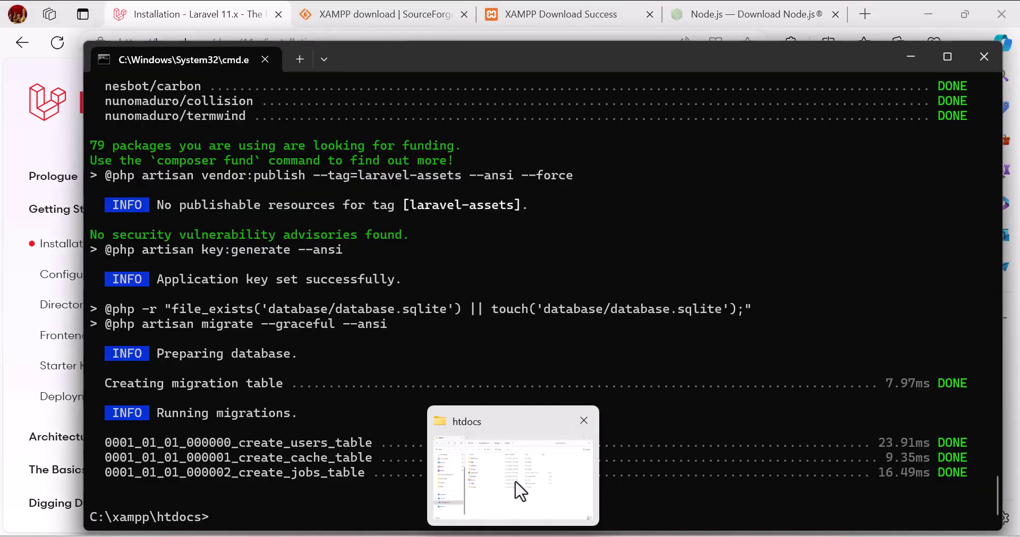
Step: Move into the testApp project folder with cd testApp
{"action": "left_click", "coordinate": [519, 487]}
{"action": "mouse_move", "coordinate": [622, 531]}
{"action": "left_click", "coordinate": [669, 467]}
{"action": "type", "text": "tea"}
{"action": "key", "text": "BackSpace"}
{"action": "key", "text": "BackSpace"}
{"action": "key", "text": "BackSpace"}
{"action": "type", "text": "cd t"}
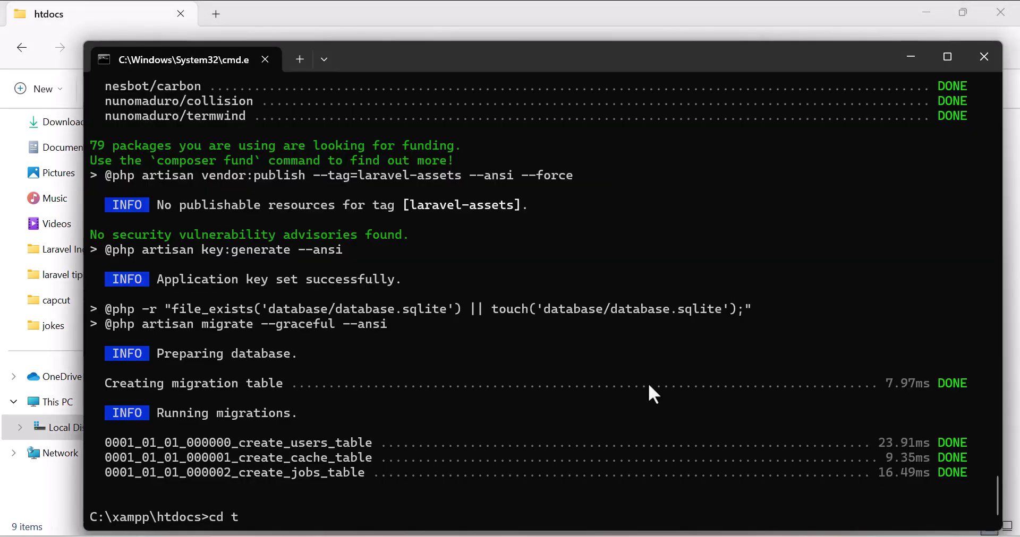
{"action": "type", "text": "estApp"}
{"action": "key", "text": "Return"}
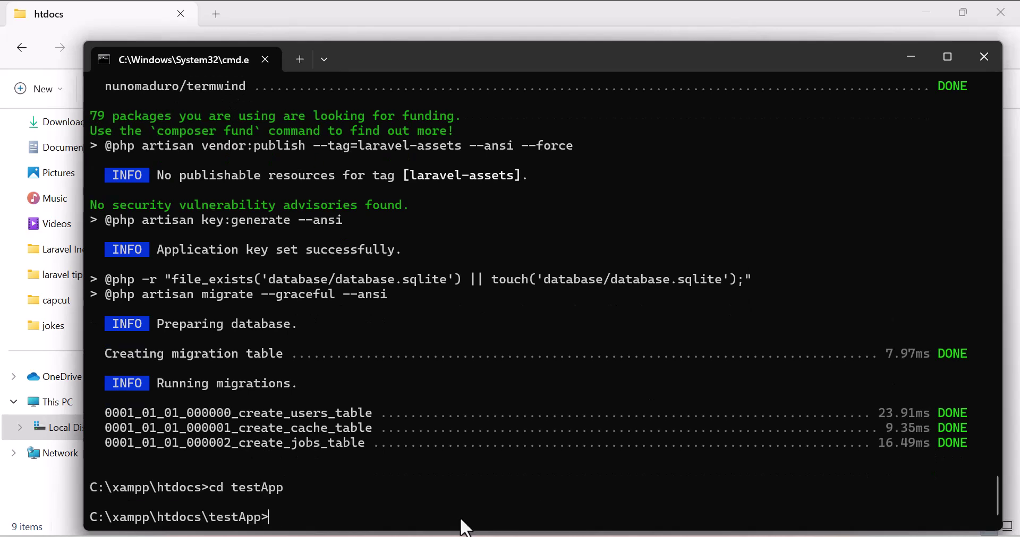
{"action": "left_click_drag", "start_coordinate": [678, 68], "coordinate": [674, 45]}
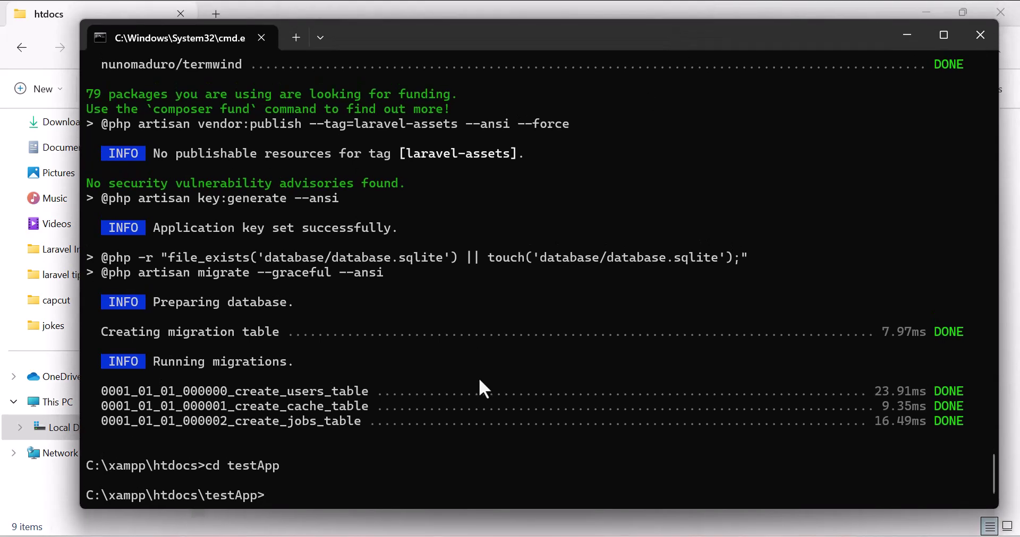
{"action": "type", "text": "php artisan serve"}
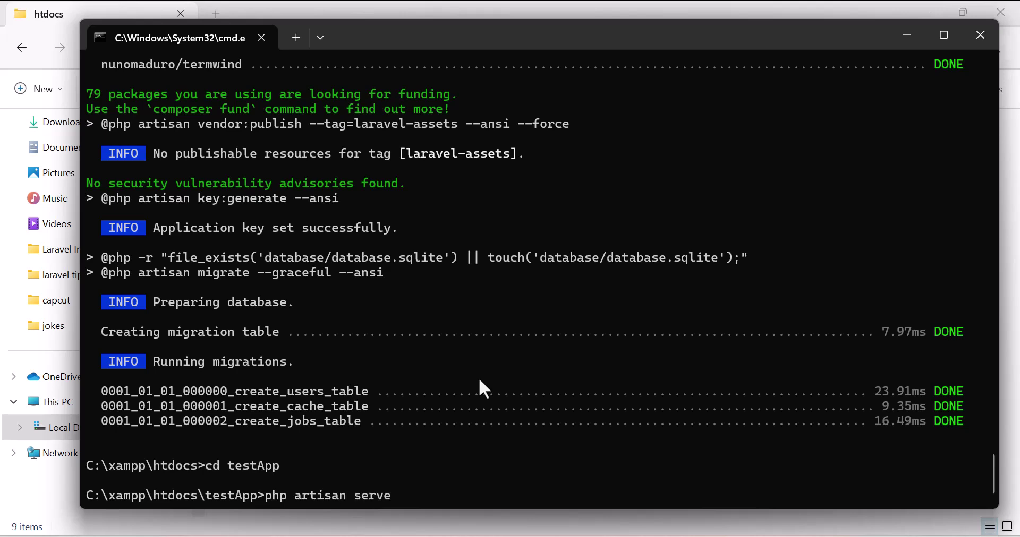
{"action": "key", "text": "Return"}
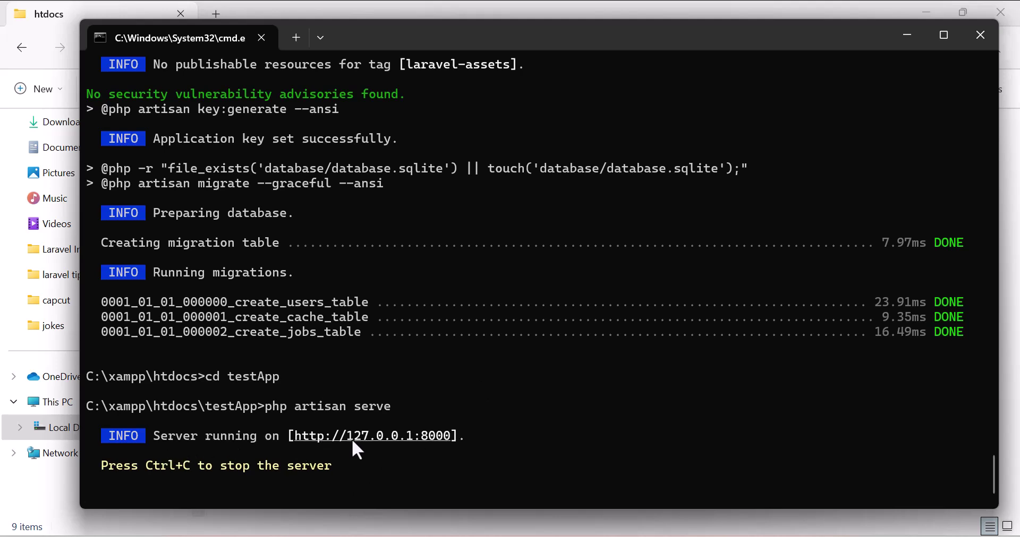
{"action": "left_click", "coordinate": [394, 437], "text": "ctrl"}
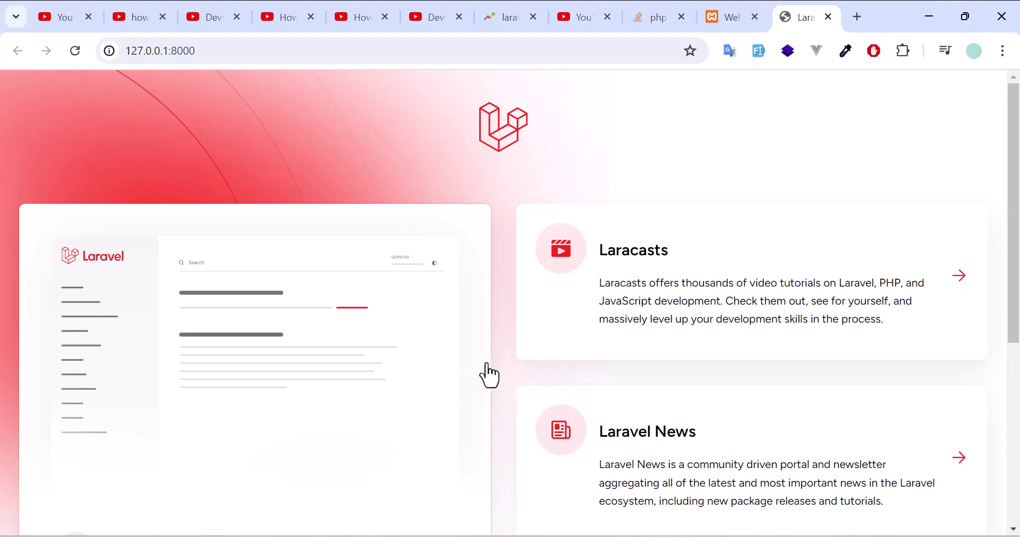
{"action": "scroll", "coordinate": [526, 377], "scroll_direction": "down", "scroll_amount": 5}
{"action": "scroll", "coordinate": [526, 377], "scroll_direction": "up", "scroll_amount": 5}
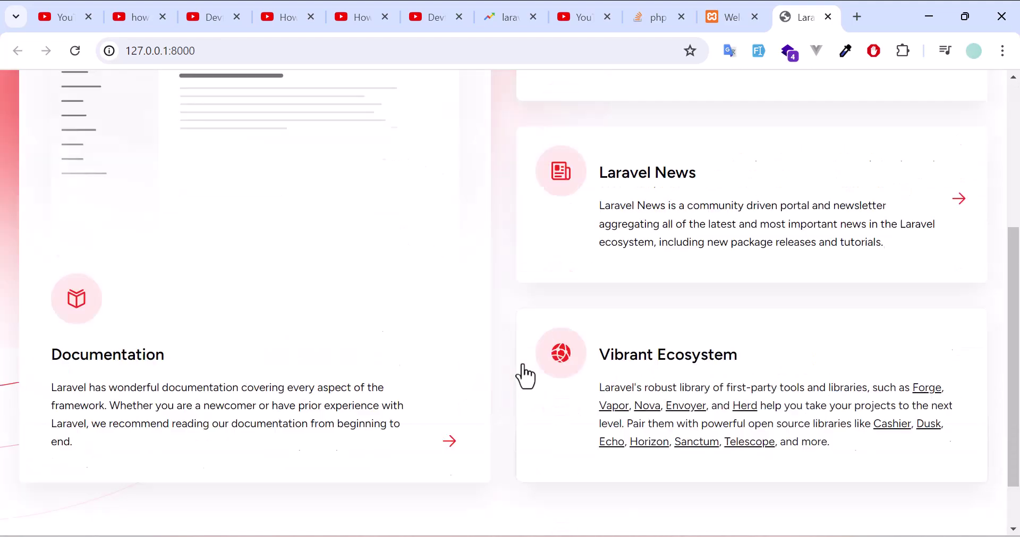